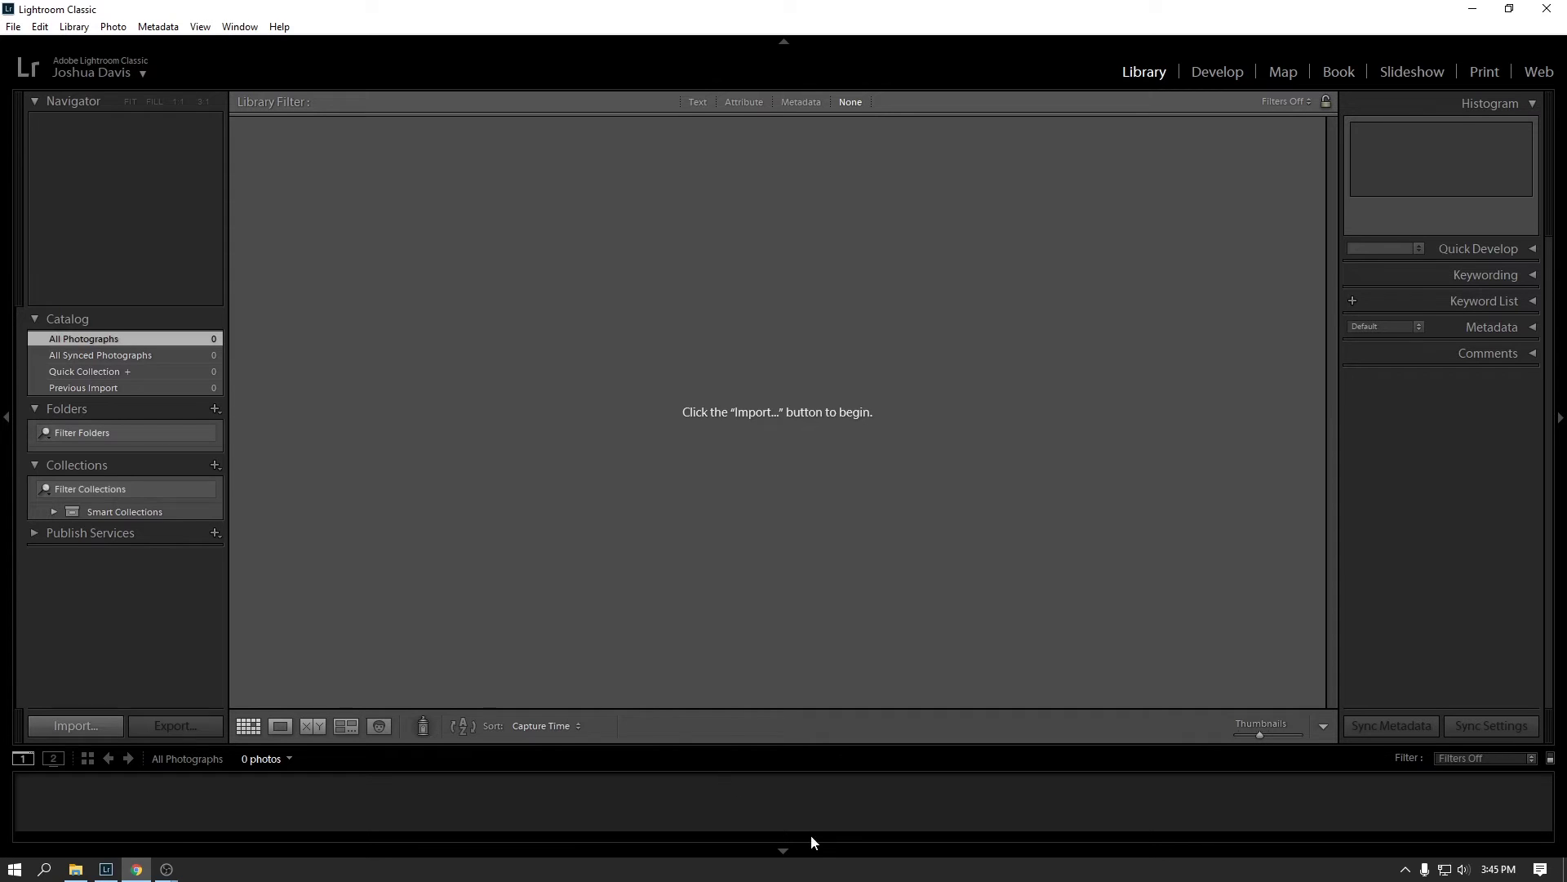
left_click(9, 419)
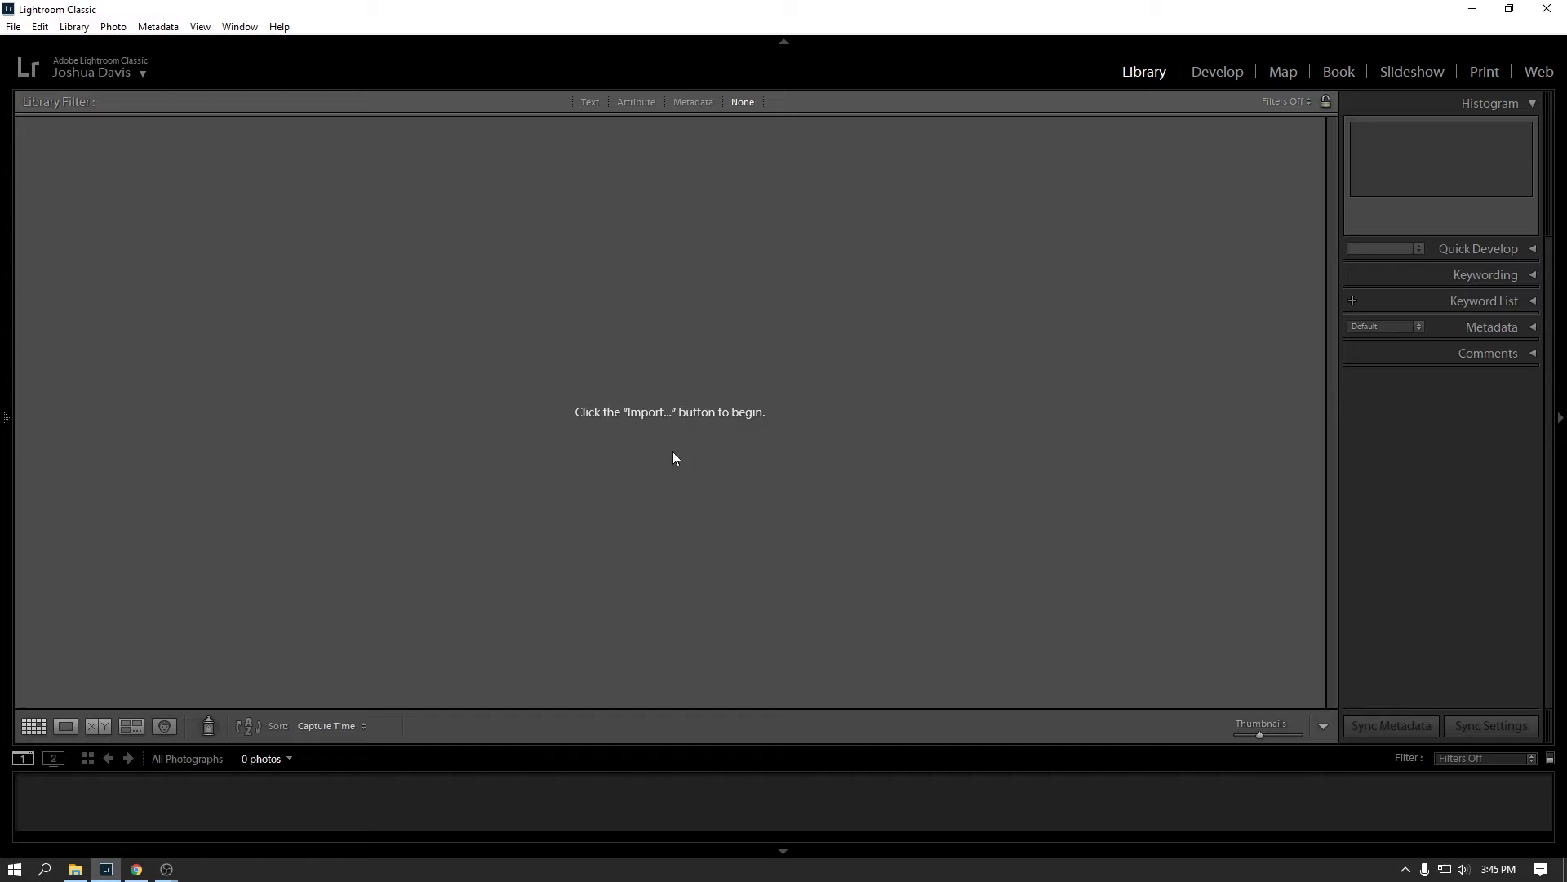
left_click(7, 418)
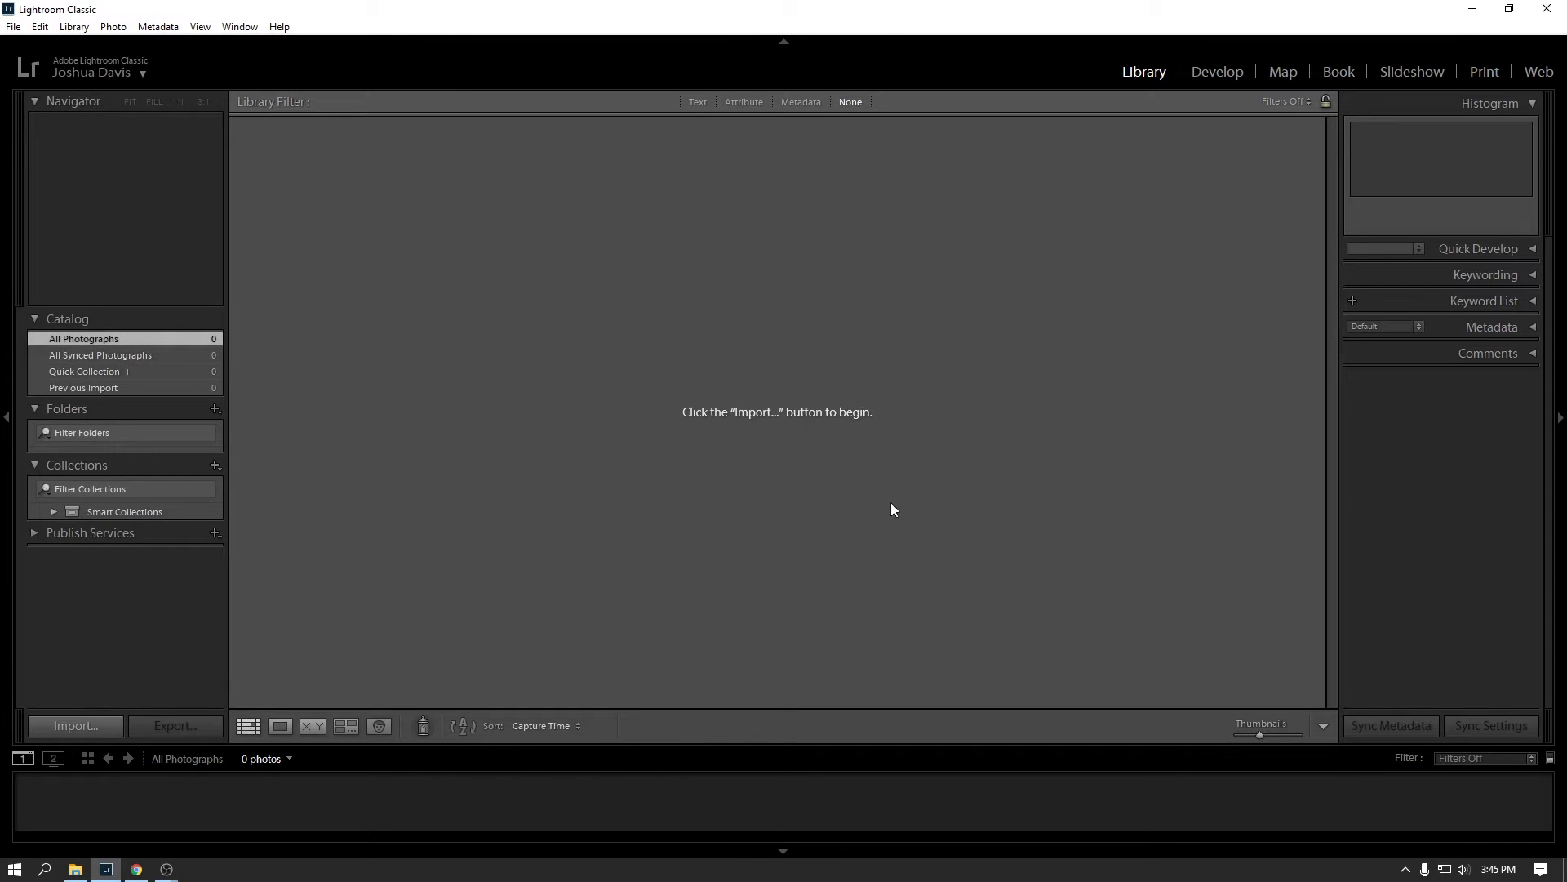
left_click(8, 418)
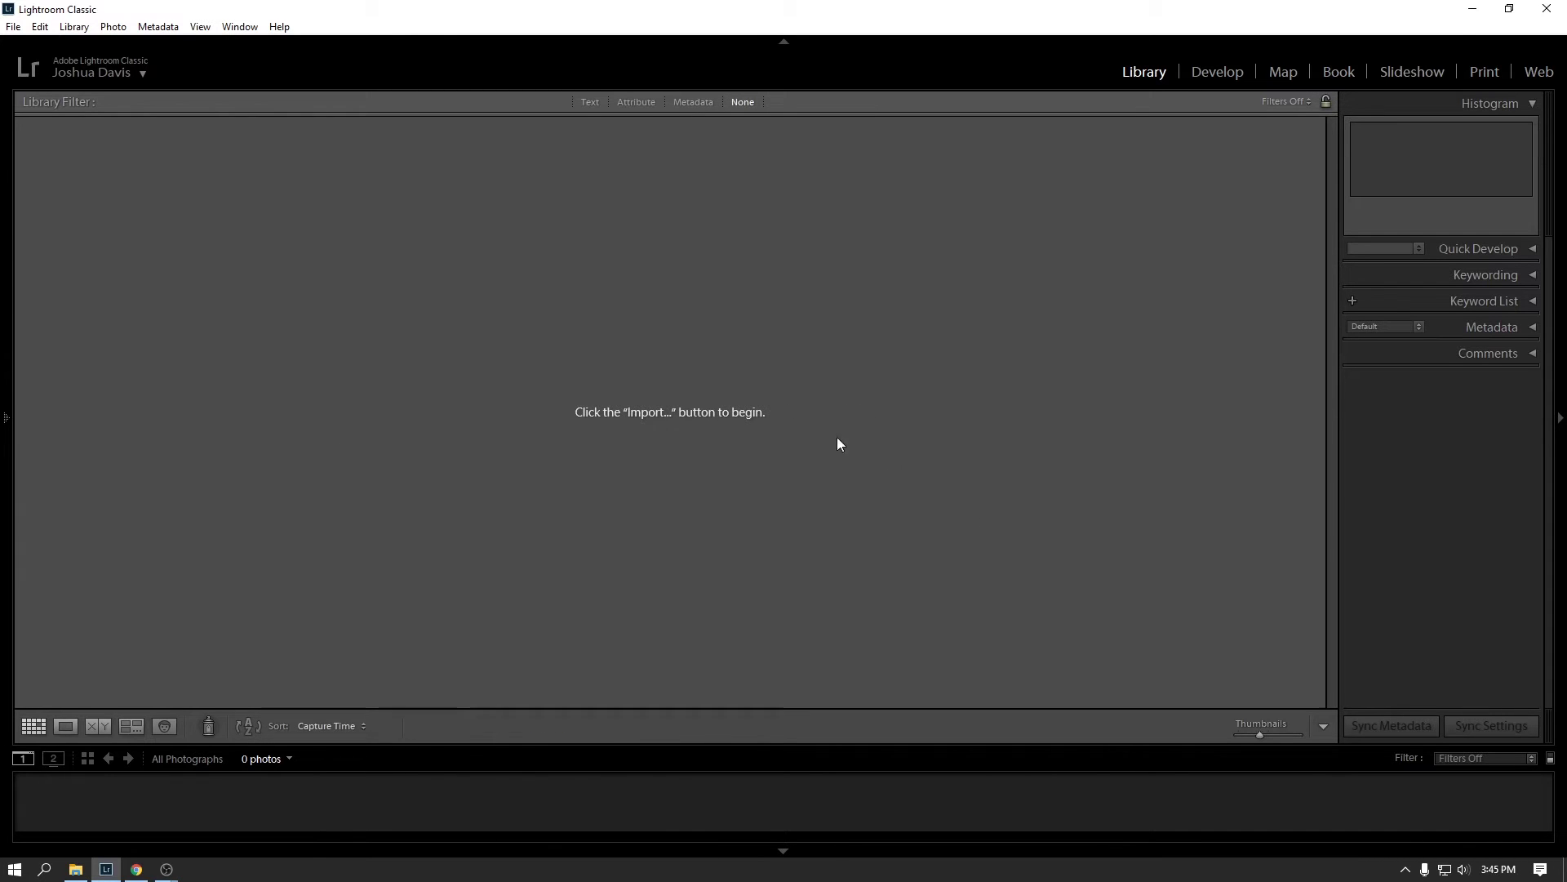
left_click(3, 445)
left_click(4, 419)
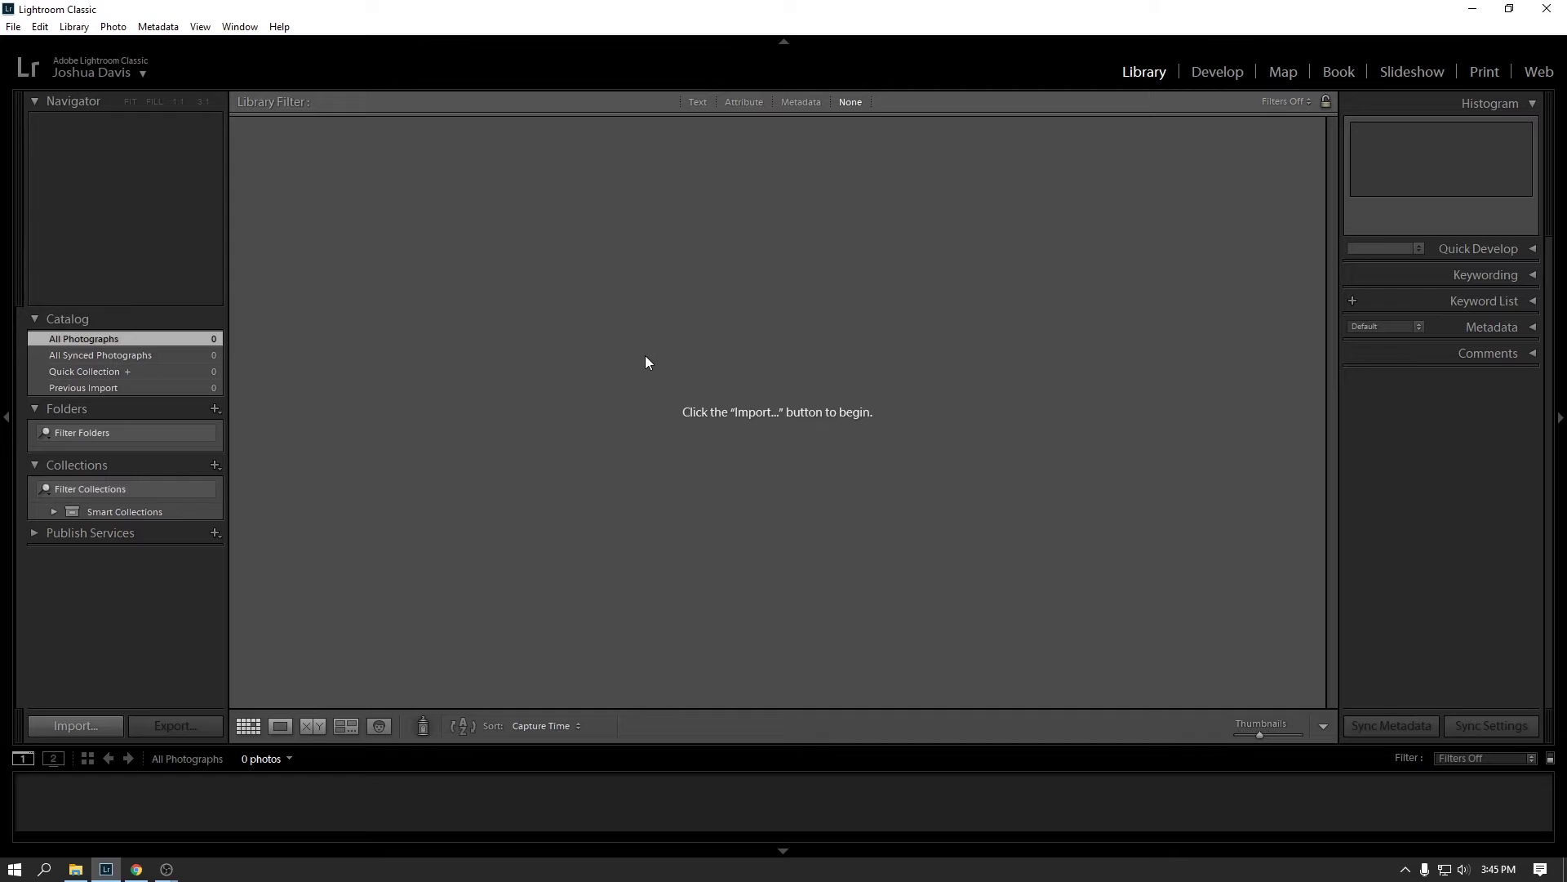
- Browse File Explorer to Pictures > Lightroom and select the Lightroom Catalog file
left_click(76, 868)
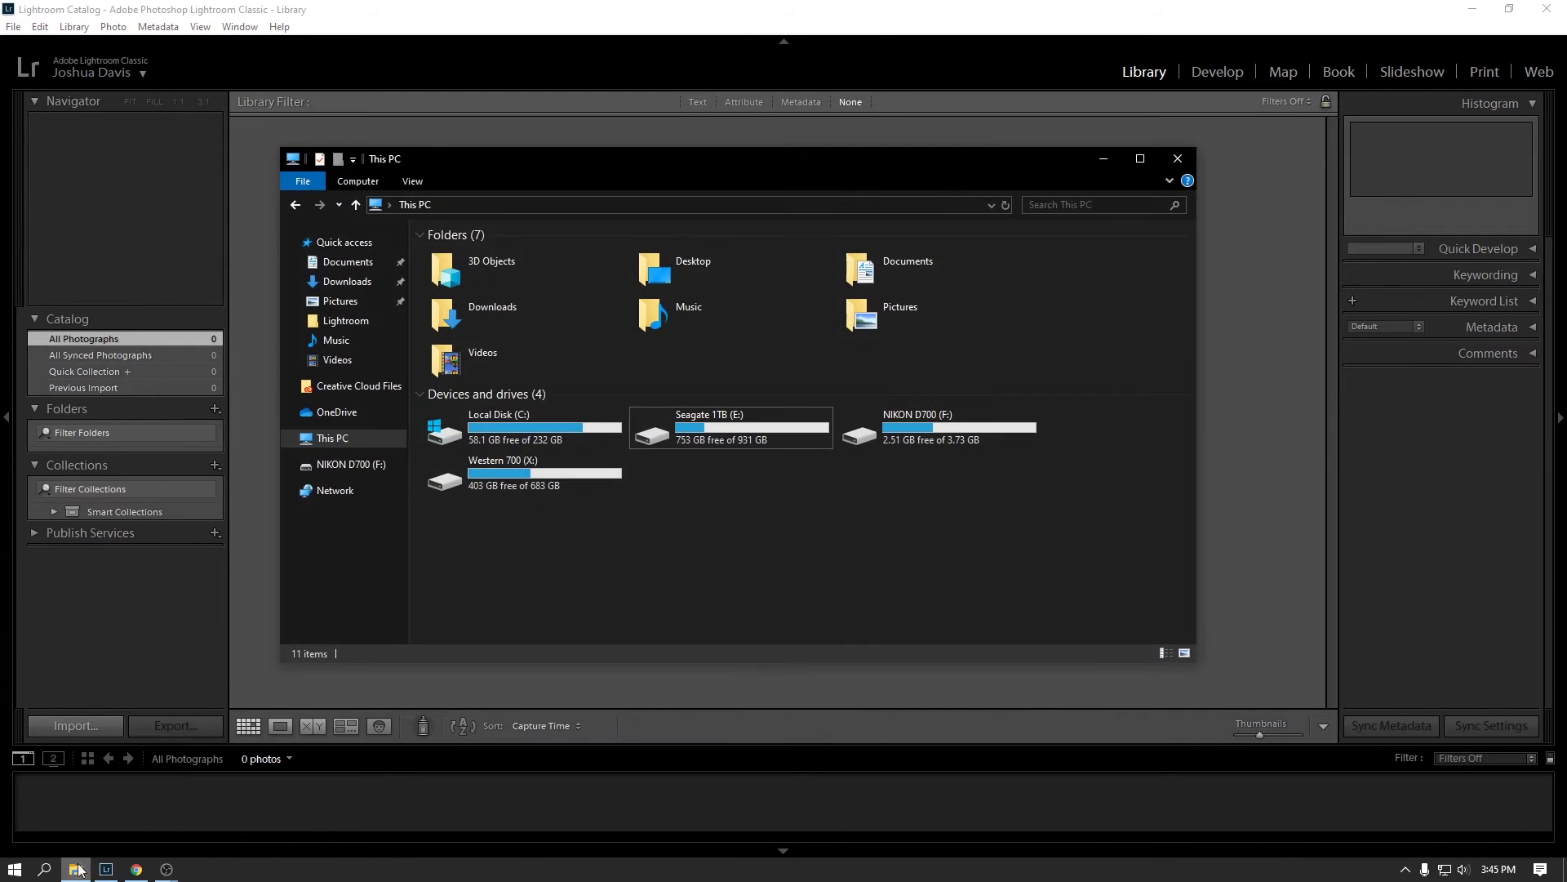
left_click(343, 301)
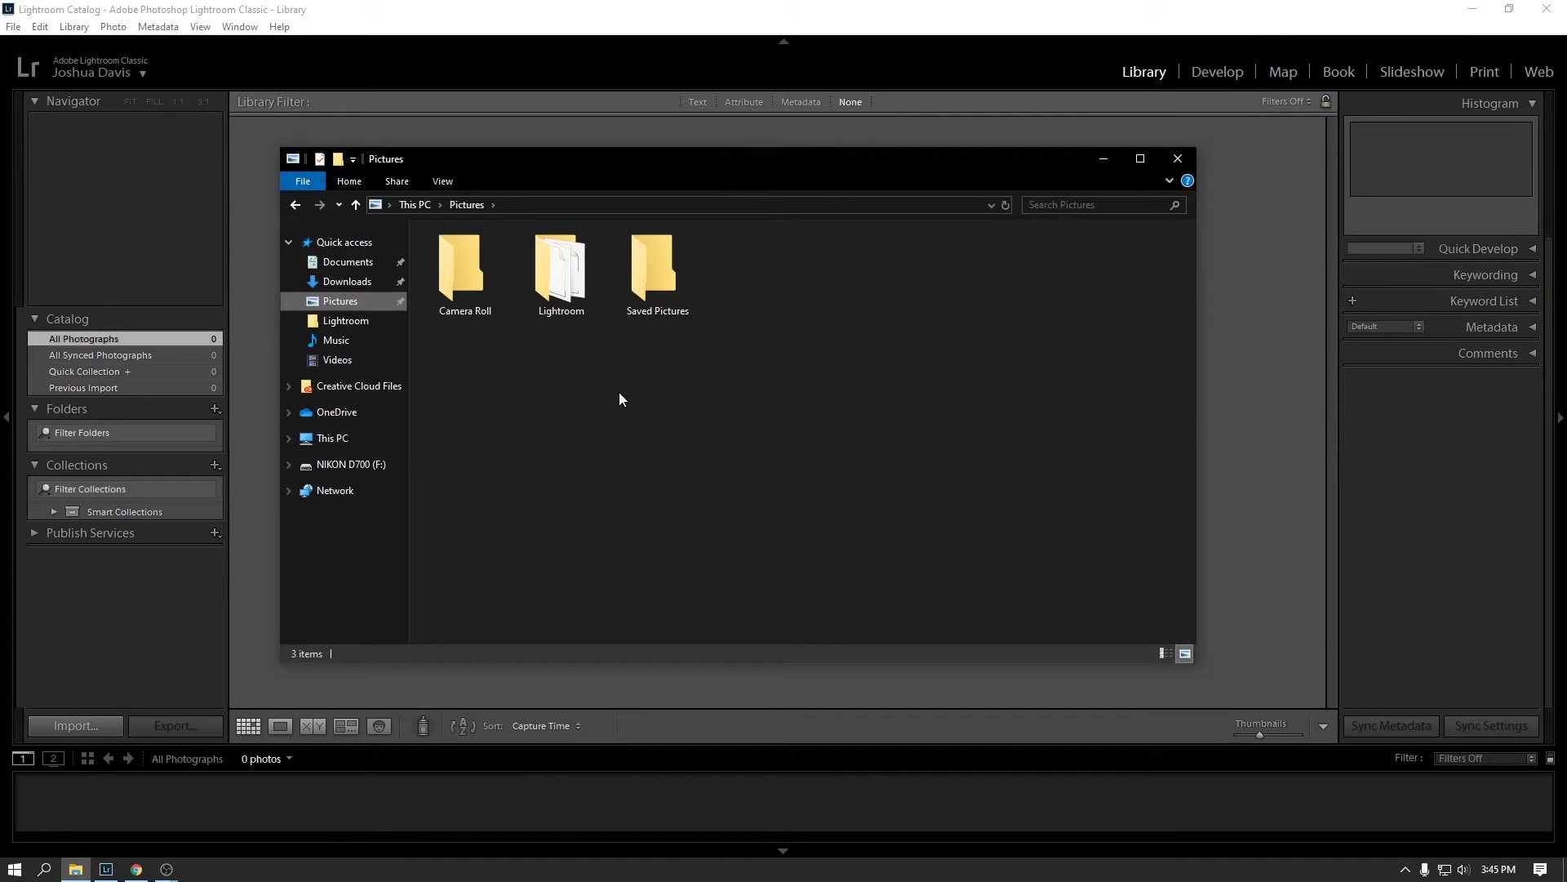
left_click_drag(674, 155, 720, 191)
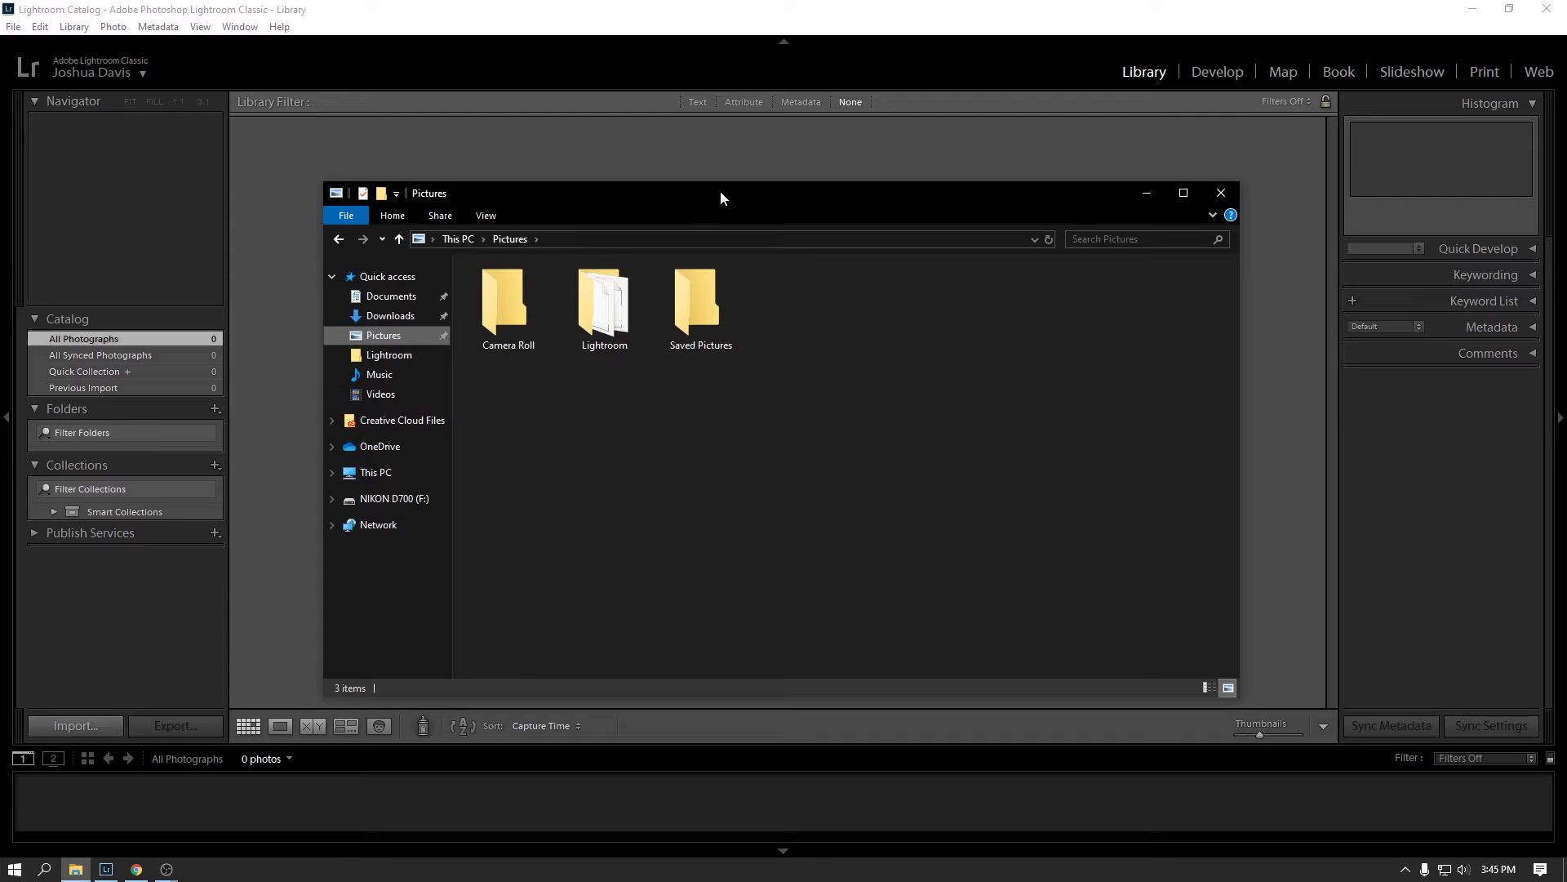
double_click(604, 311)
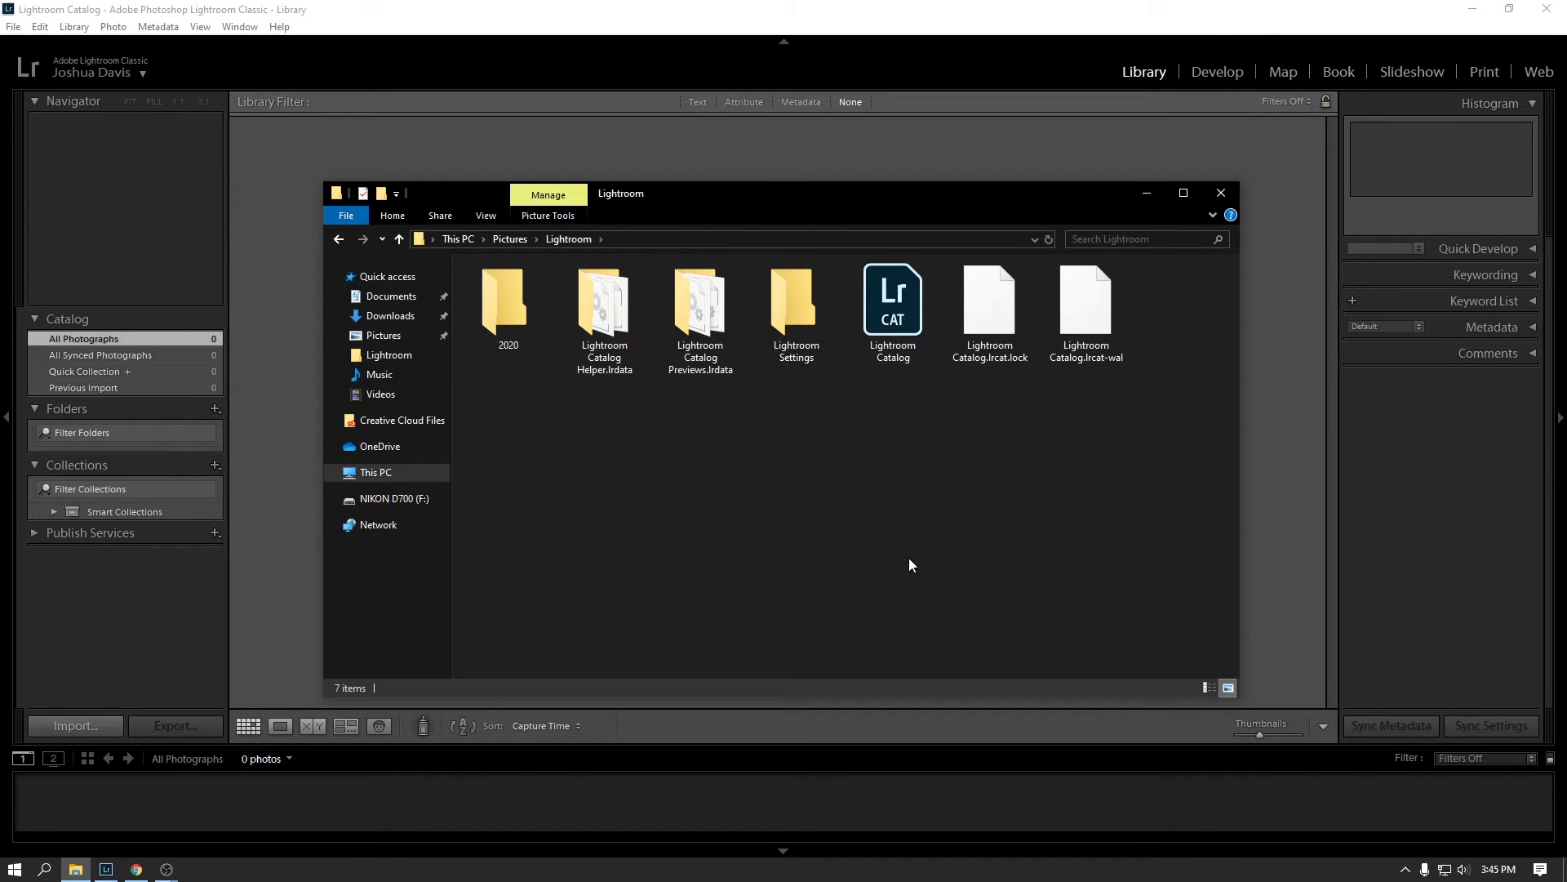
left_click(890, 358)
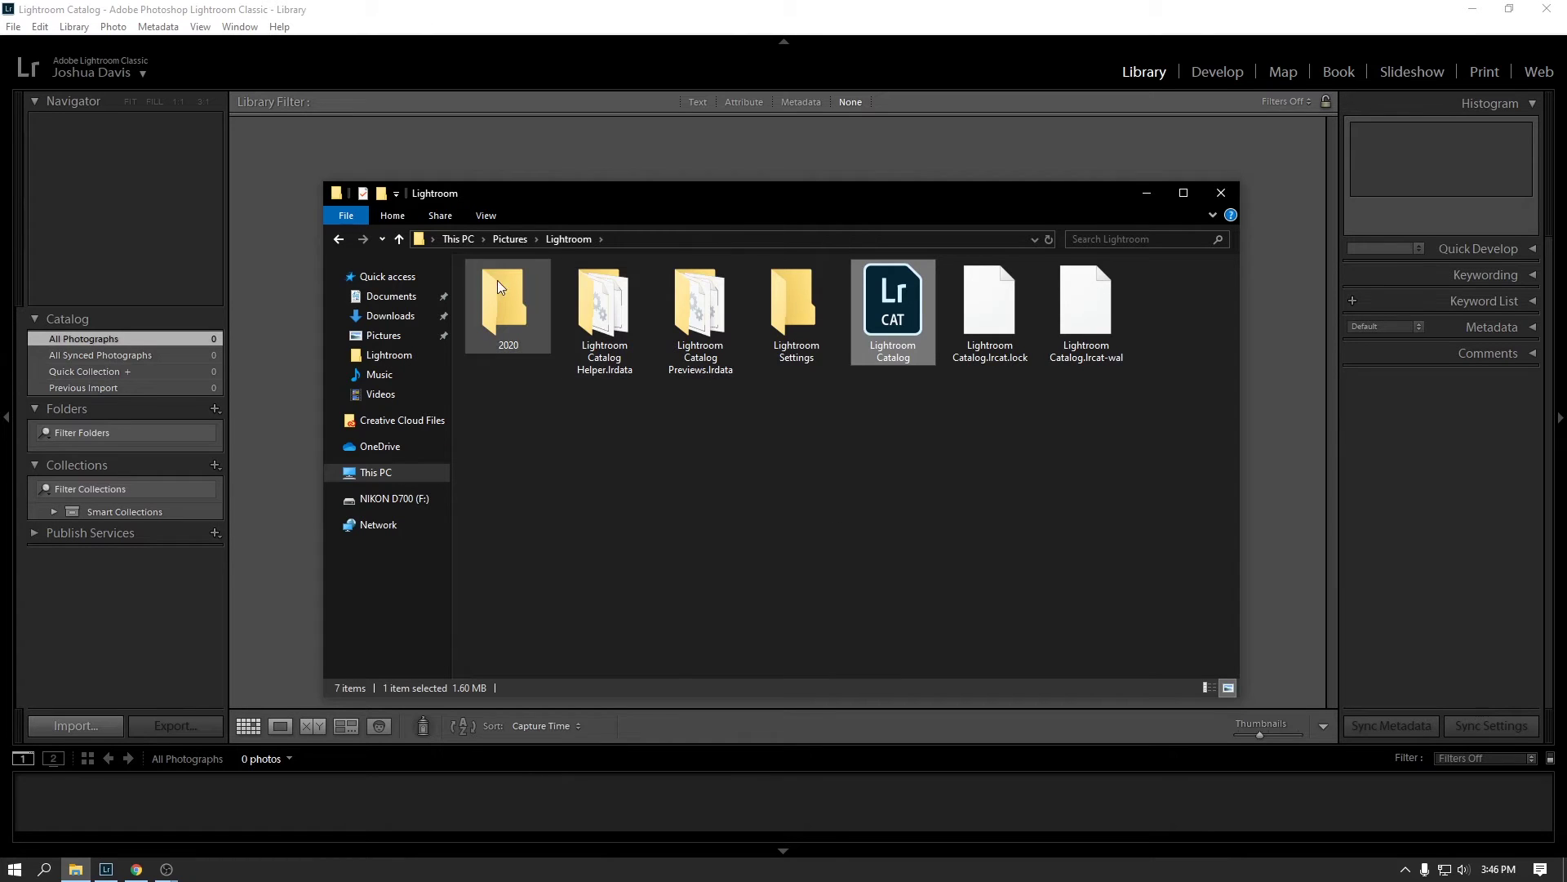
double_click(502, 321)
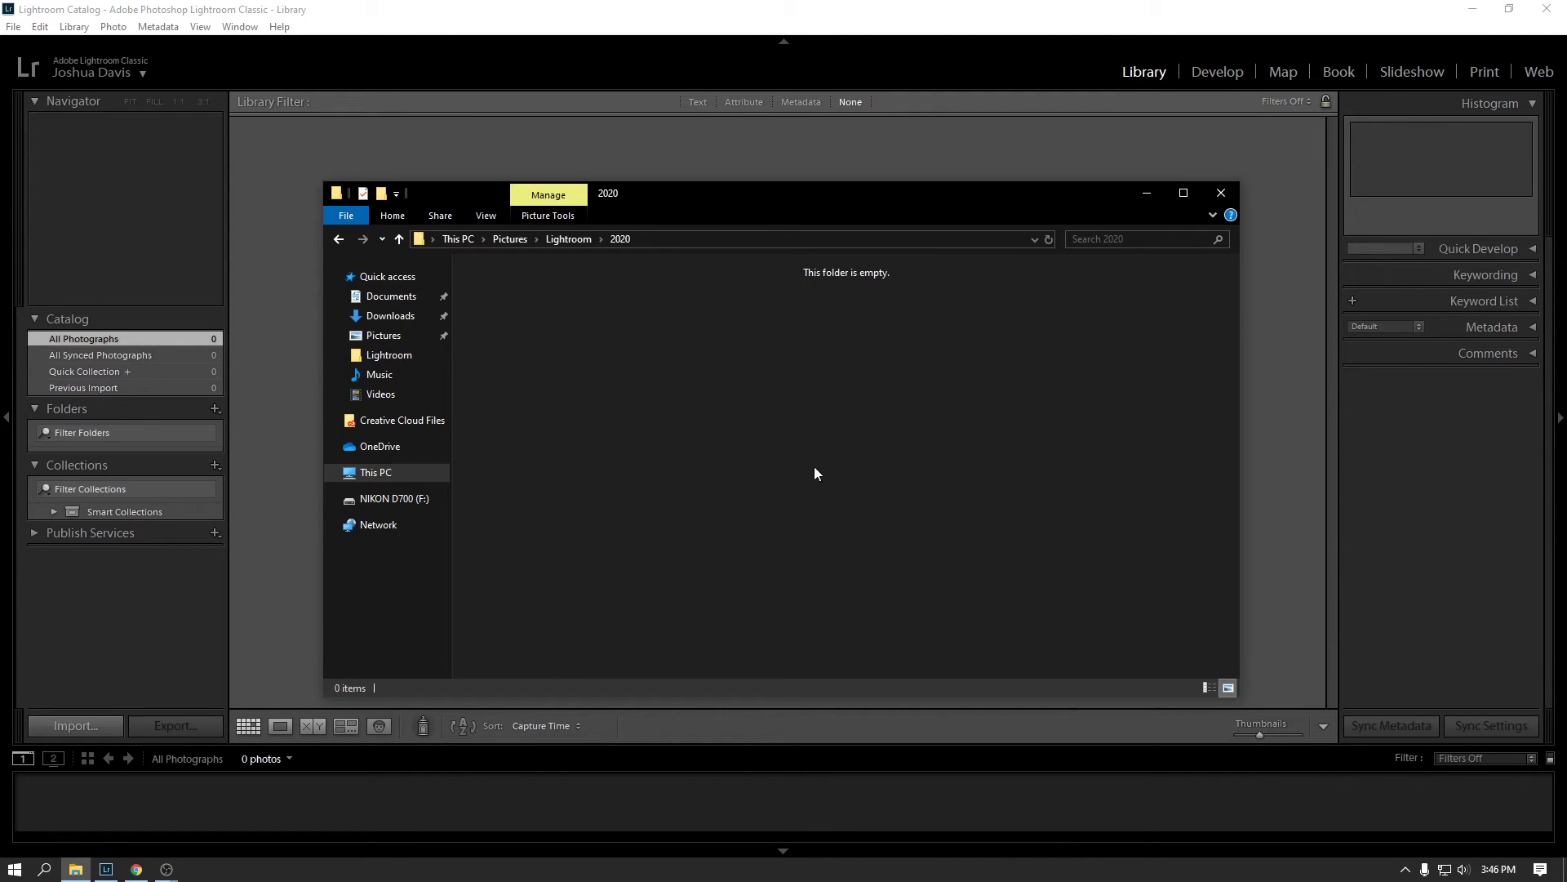
left_click(339, 239)
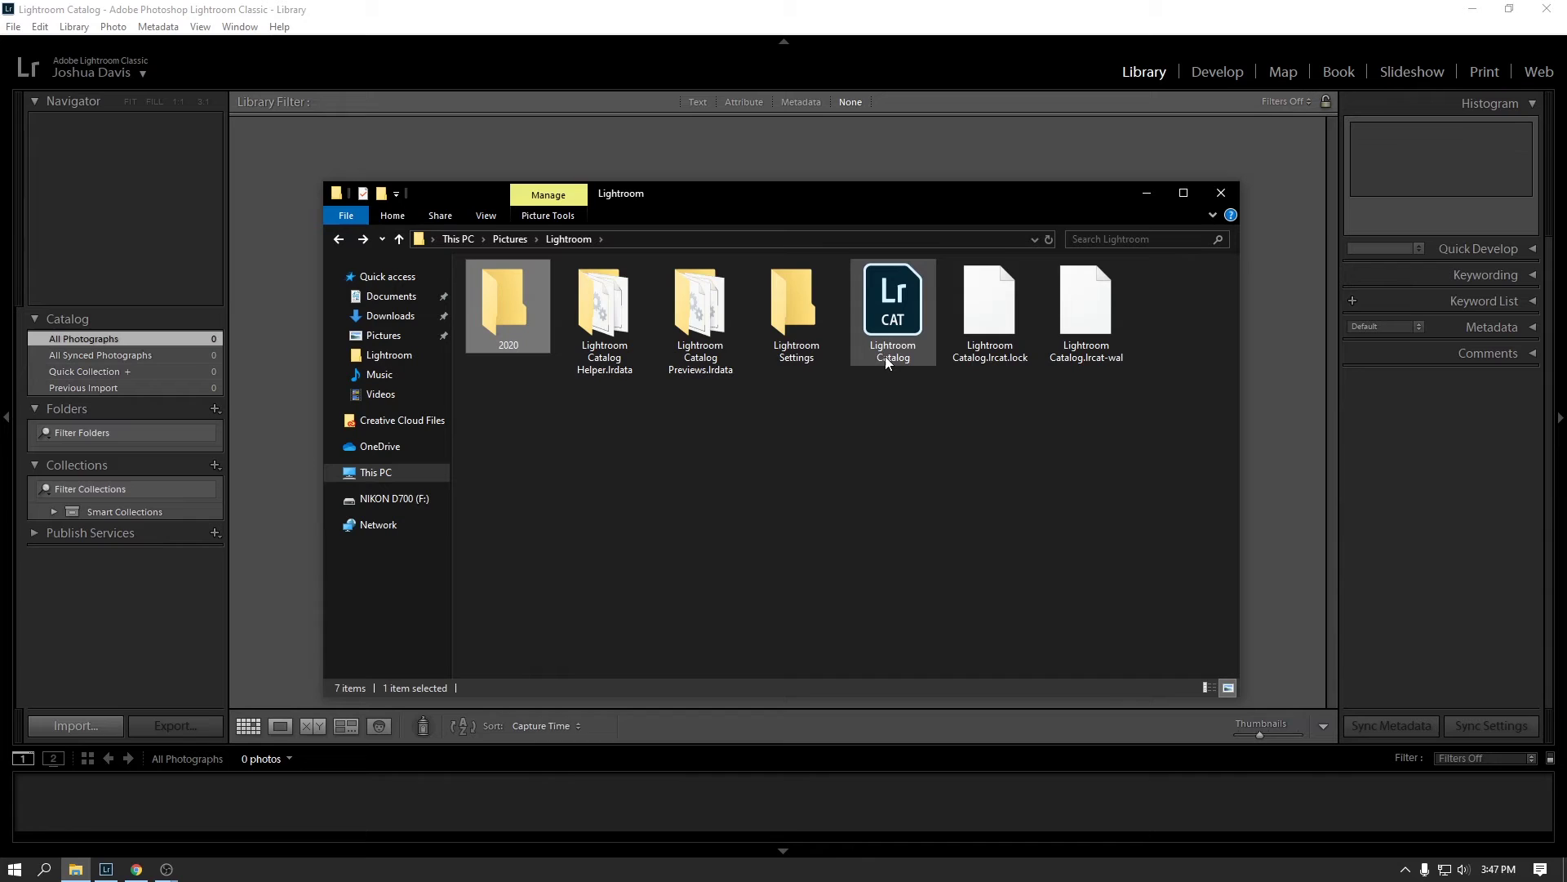
mouse_move(885, 356)
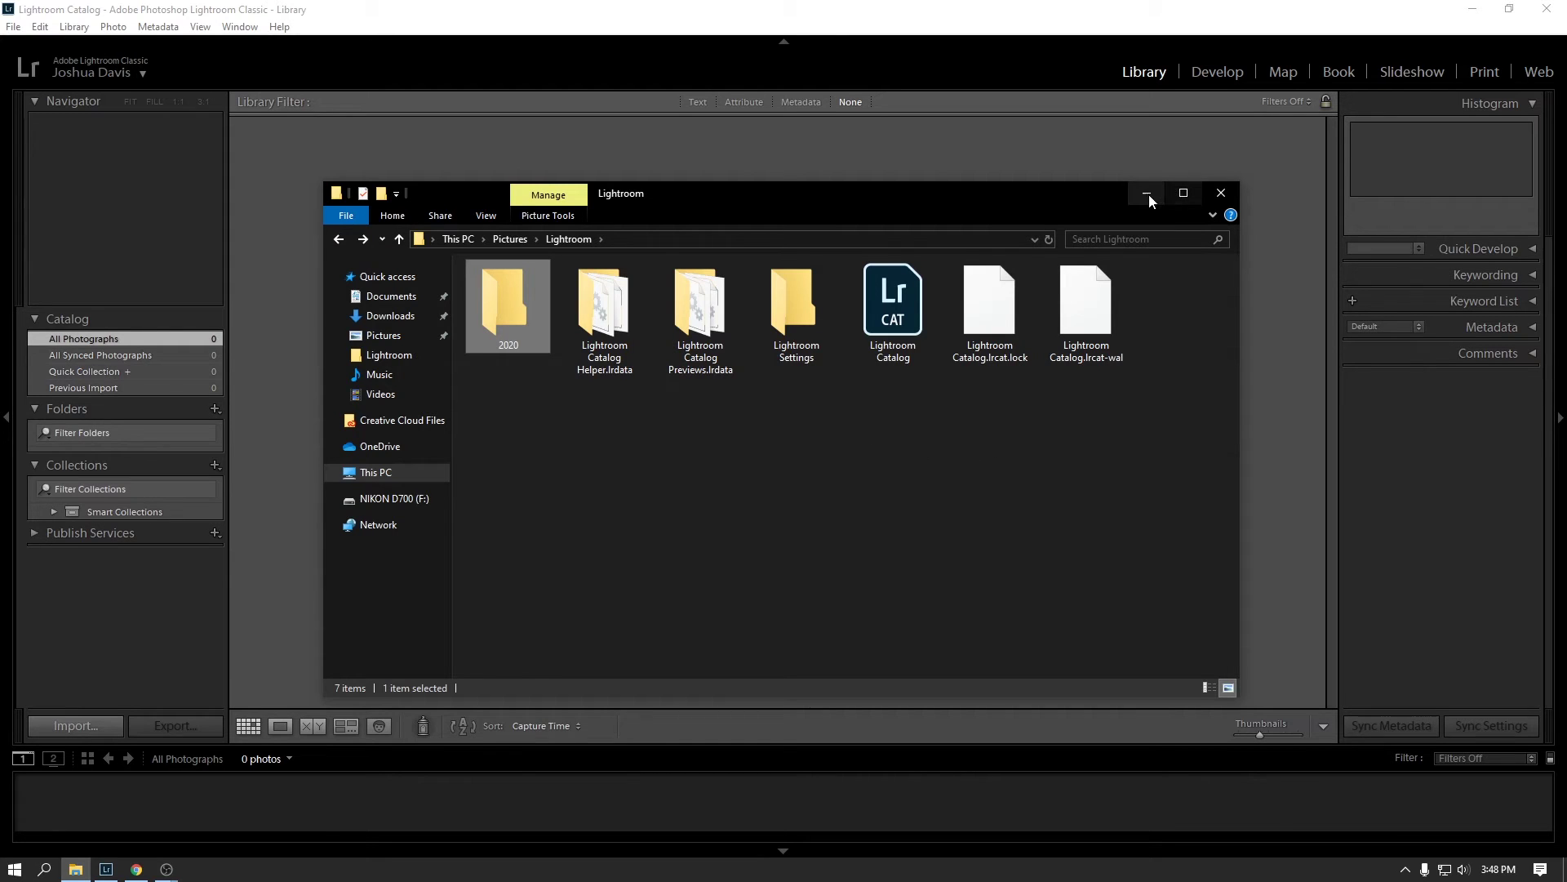
- Close File Explorer and bring up Lightroom's Edit menu
left_click(1221, 192)
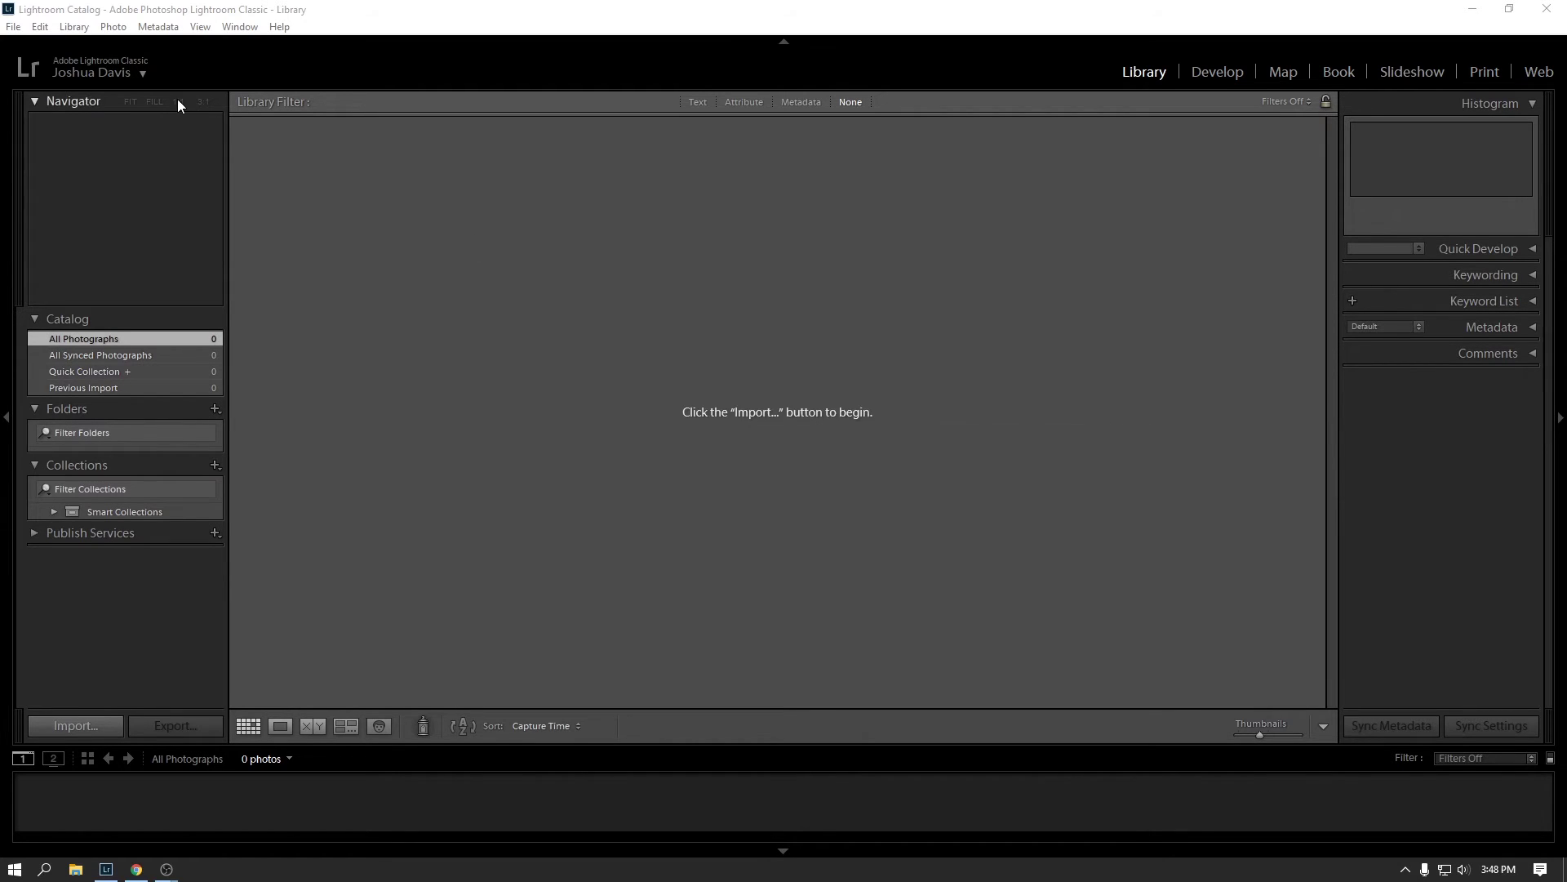
left_click(15, 28)
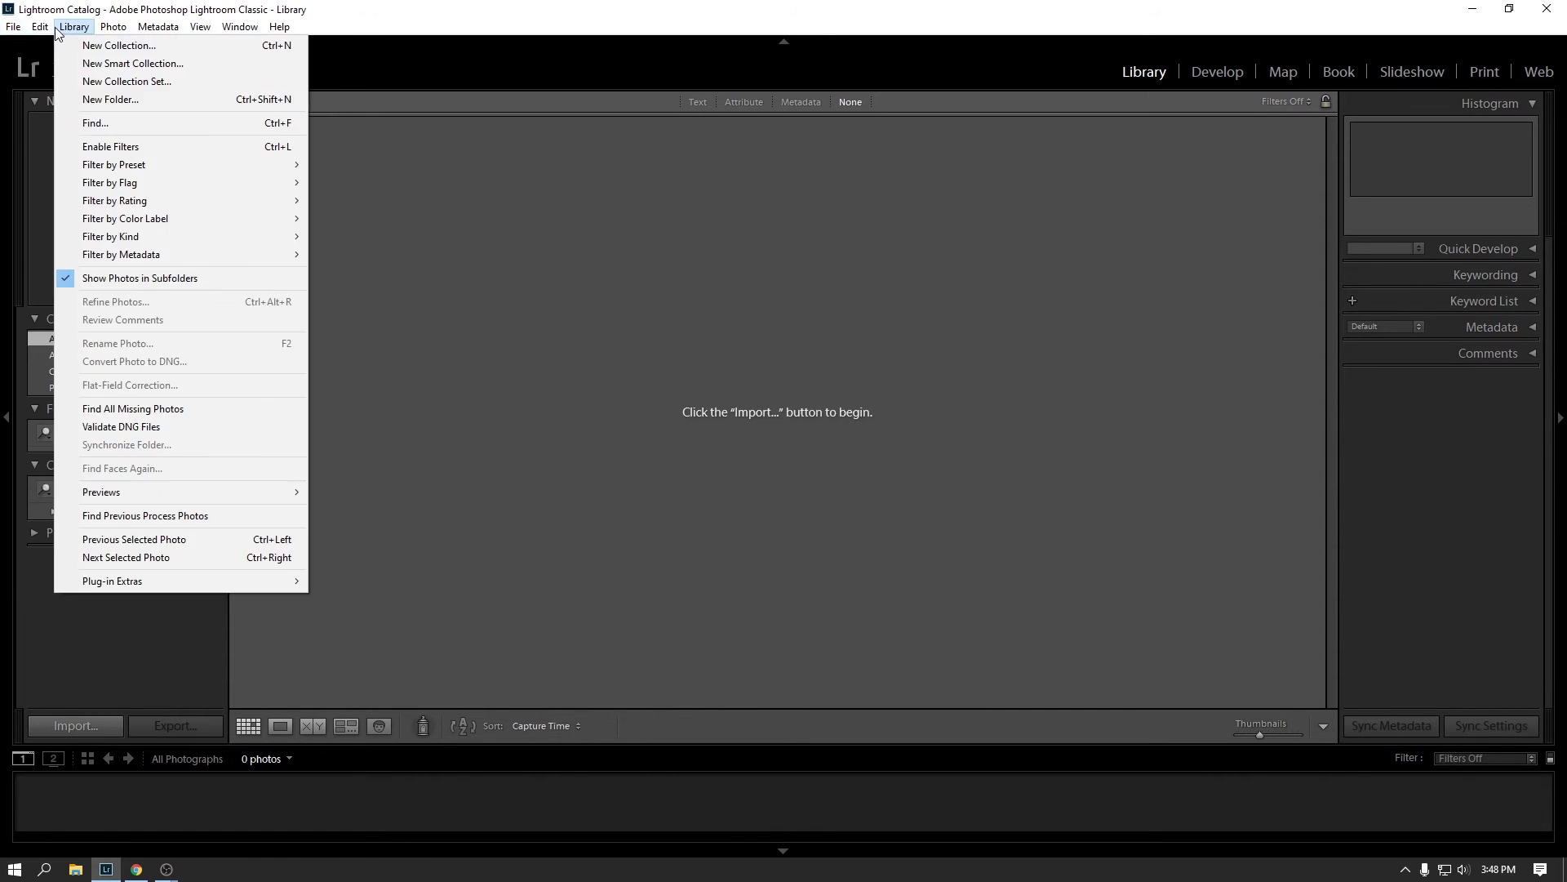
- Open Edit > Preferences and nudge the dialog slightly to the right
mouse_move(40, 27)
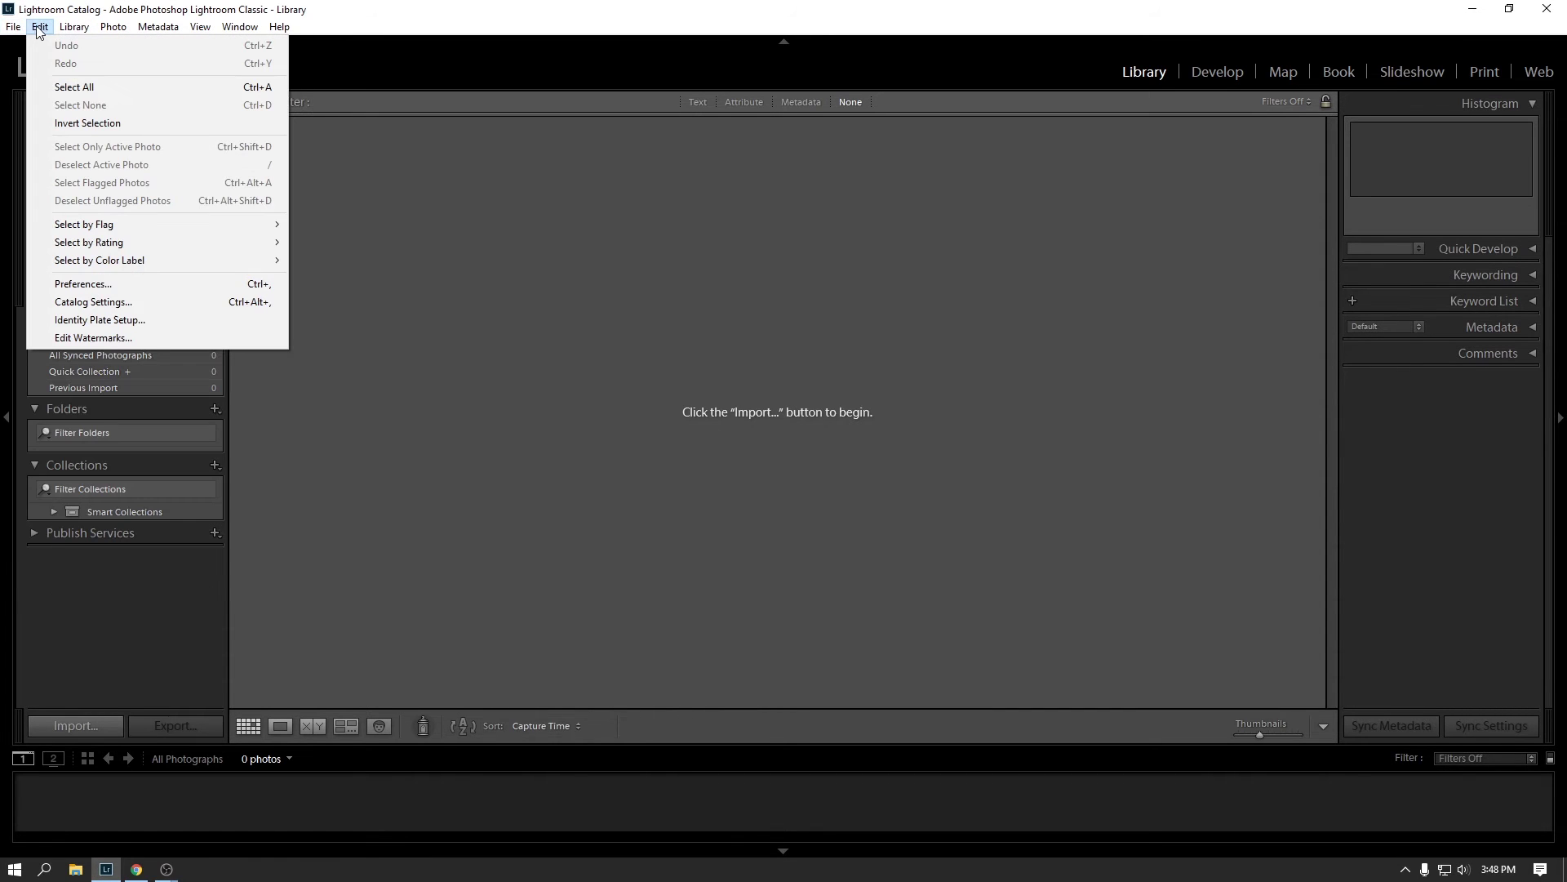
left_click(118, 285)
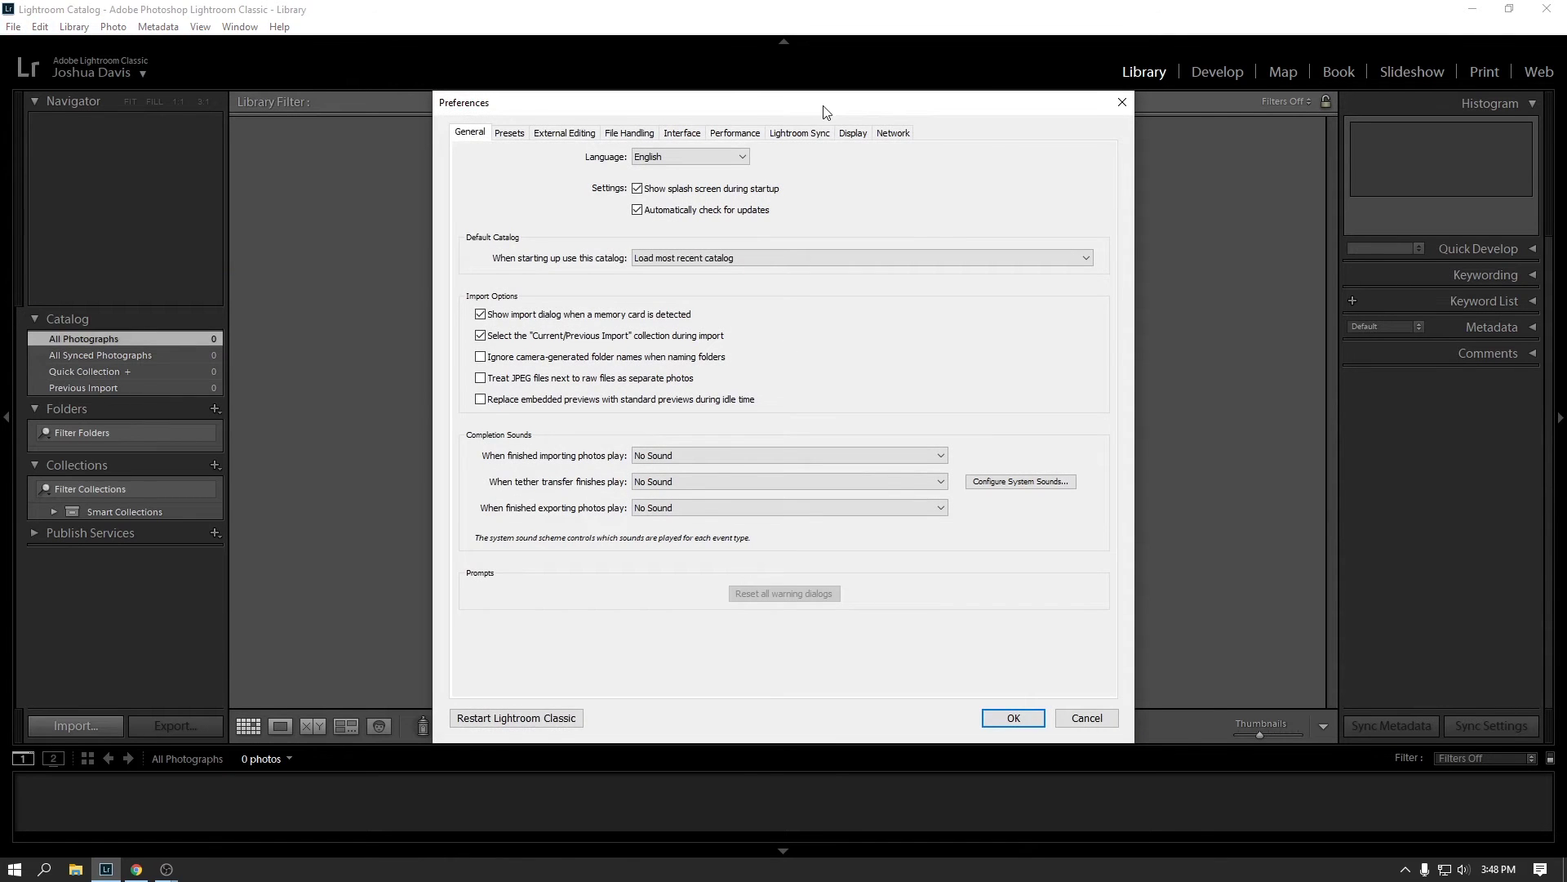
left_click_drag(823, 112, 912, 131)
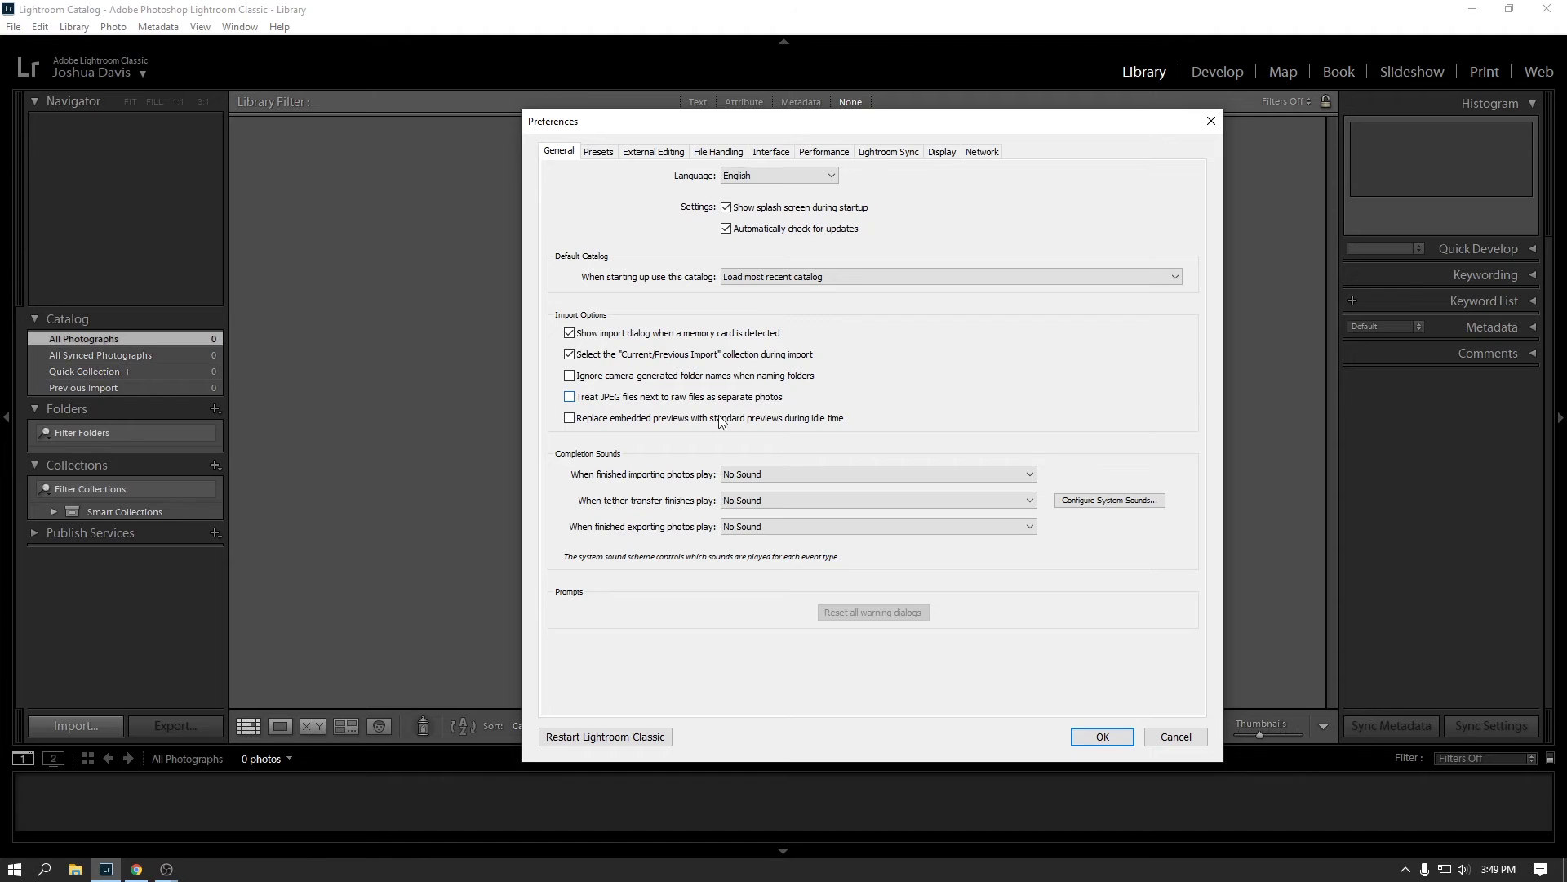
- Set External Editing's Photoshop file format to PSD, keeping ProPhoto RGB and 16 bits/component
left_click(596, 155)
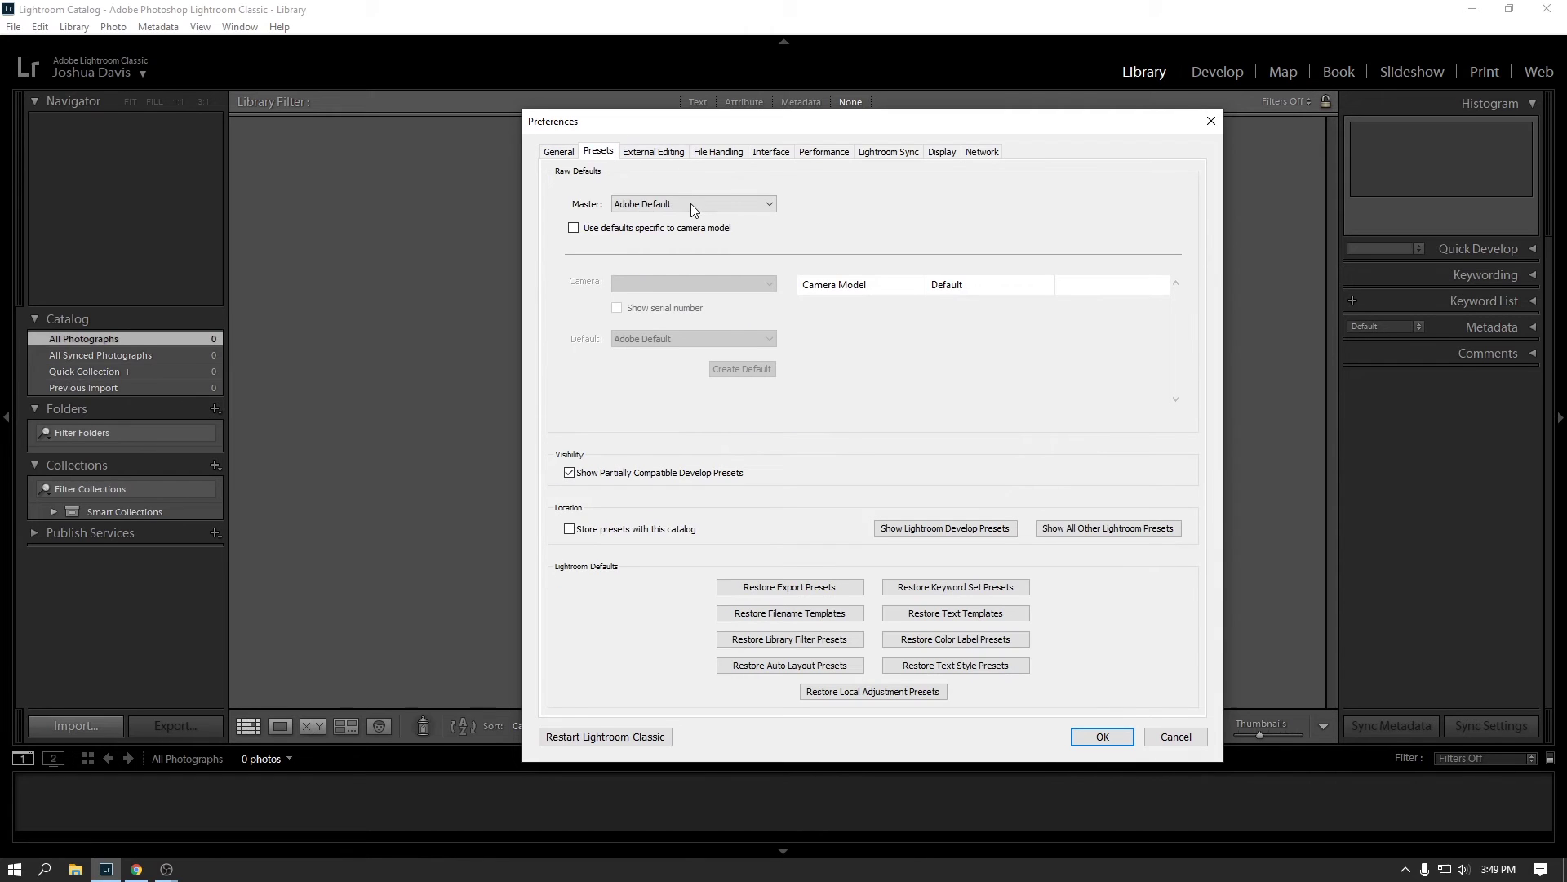
left_click(642, 155)
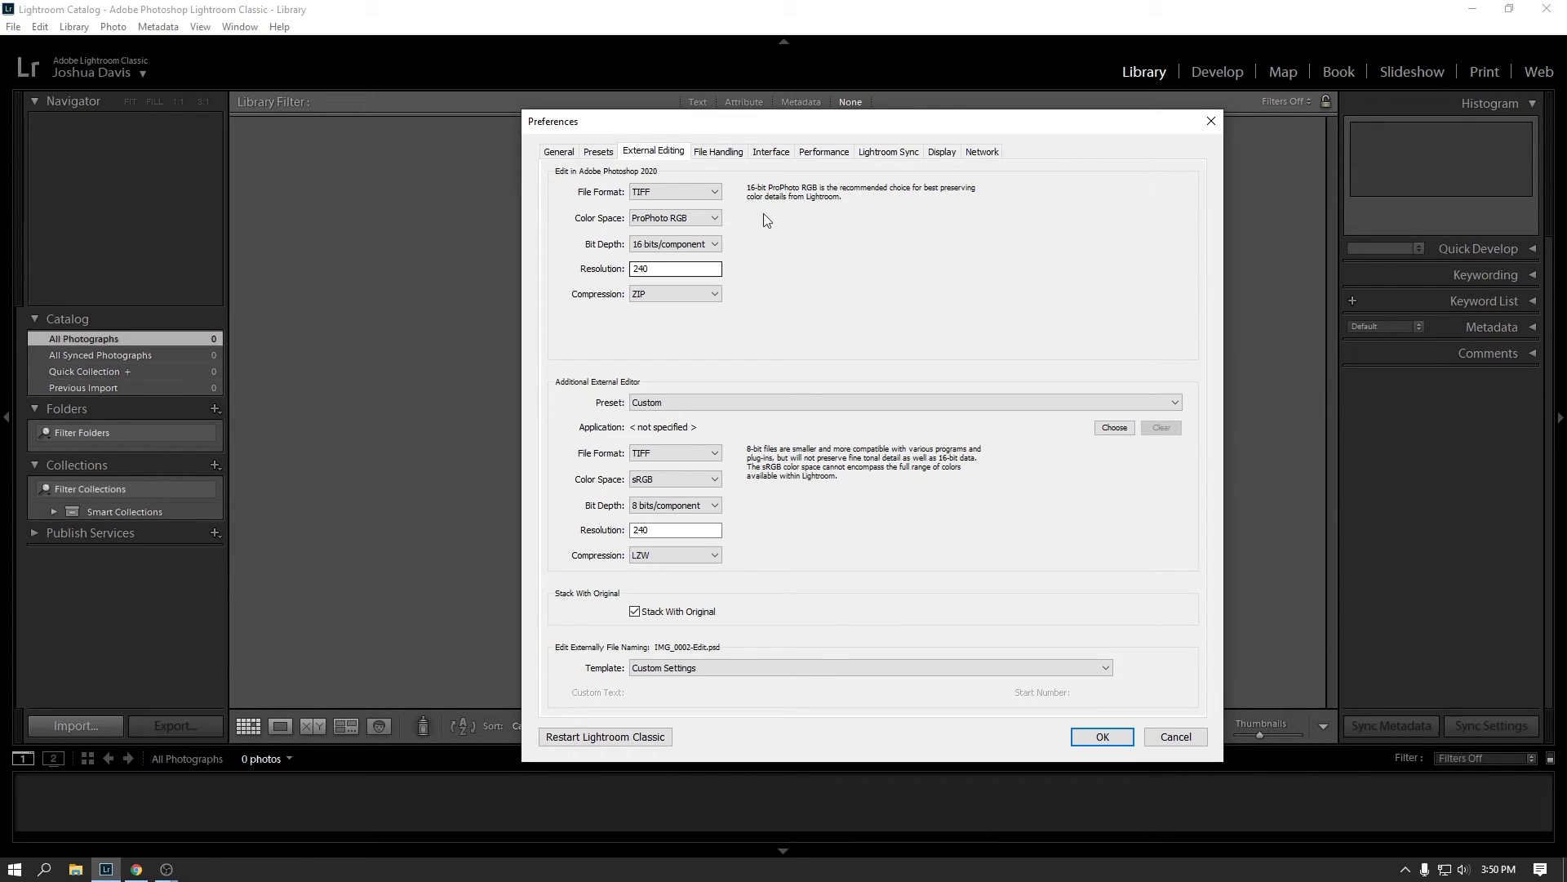
left_click(690, 200)
left_click(680, 232)
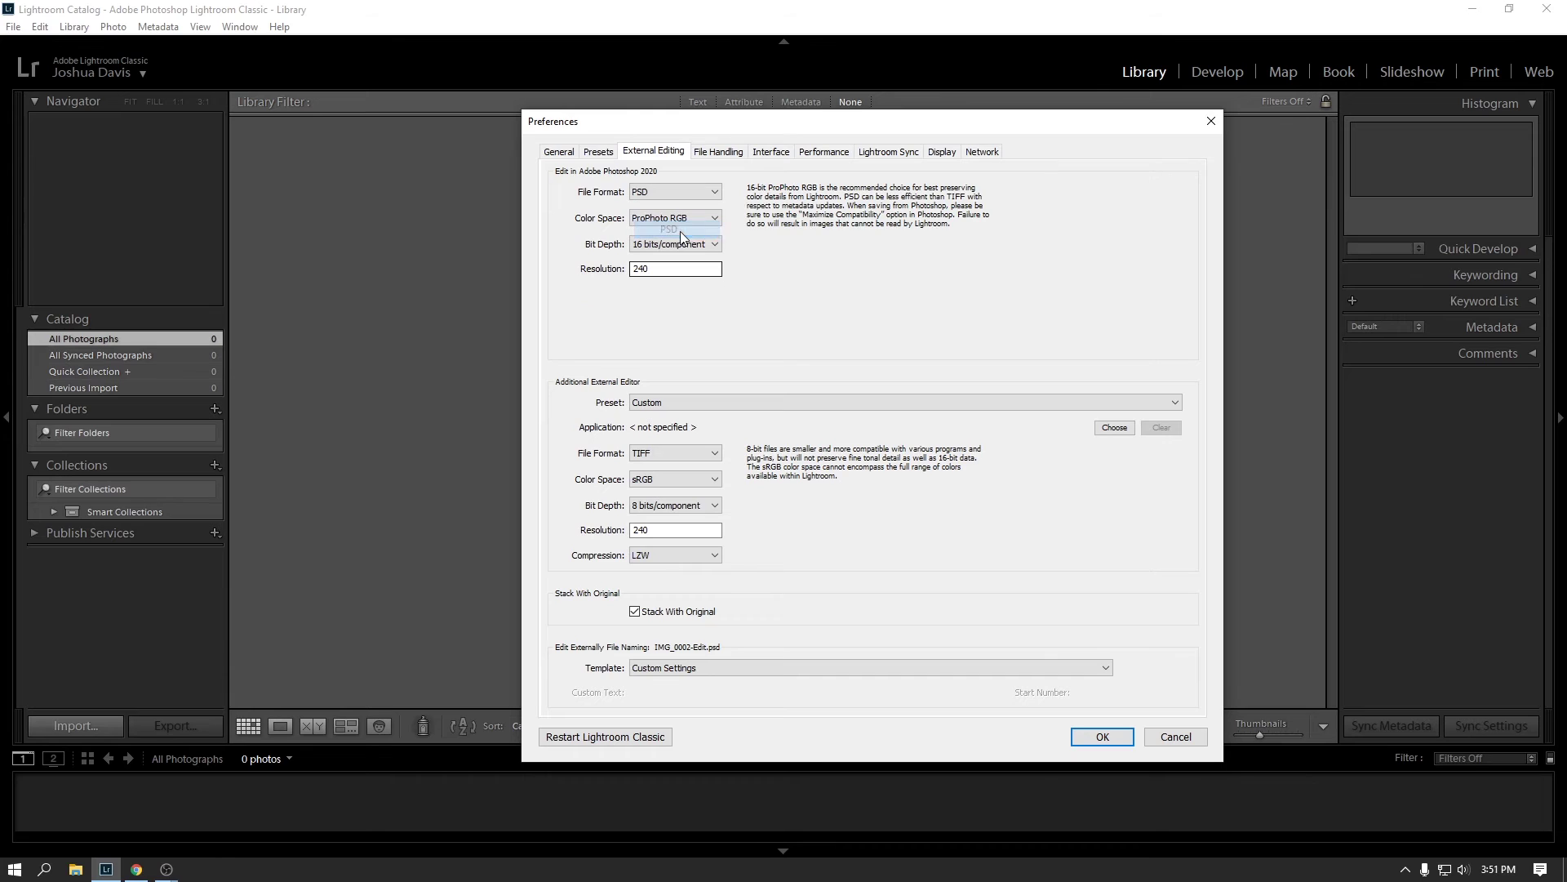
left_click(695, 189)
left_click(687, 213)
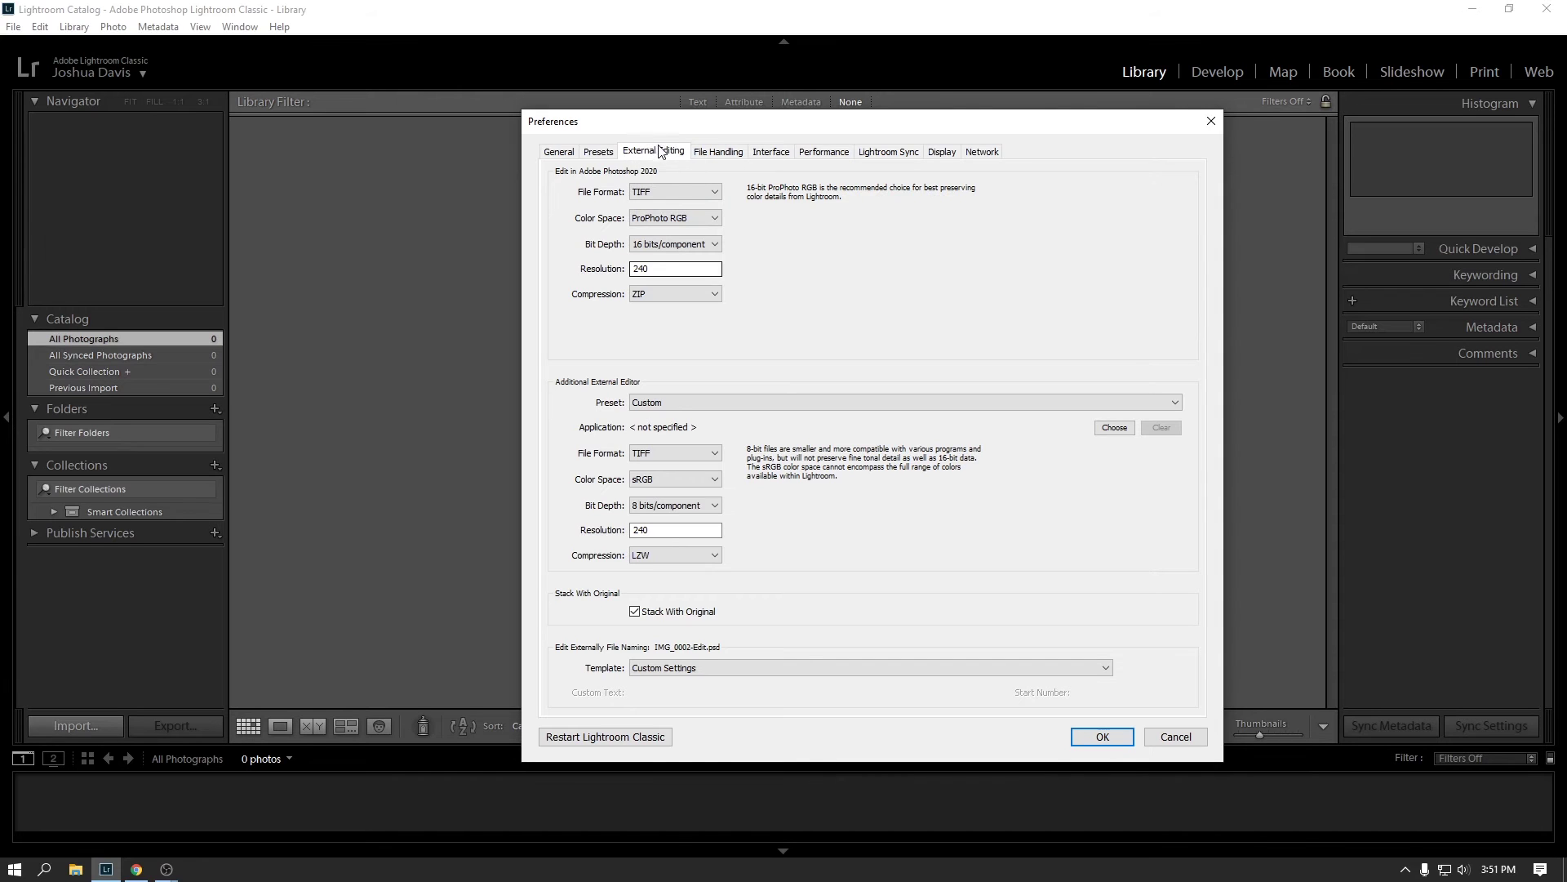
left_click(673, 196)
left_click(678, 228)
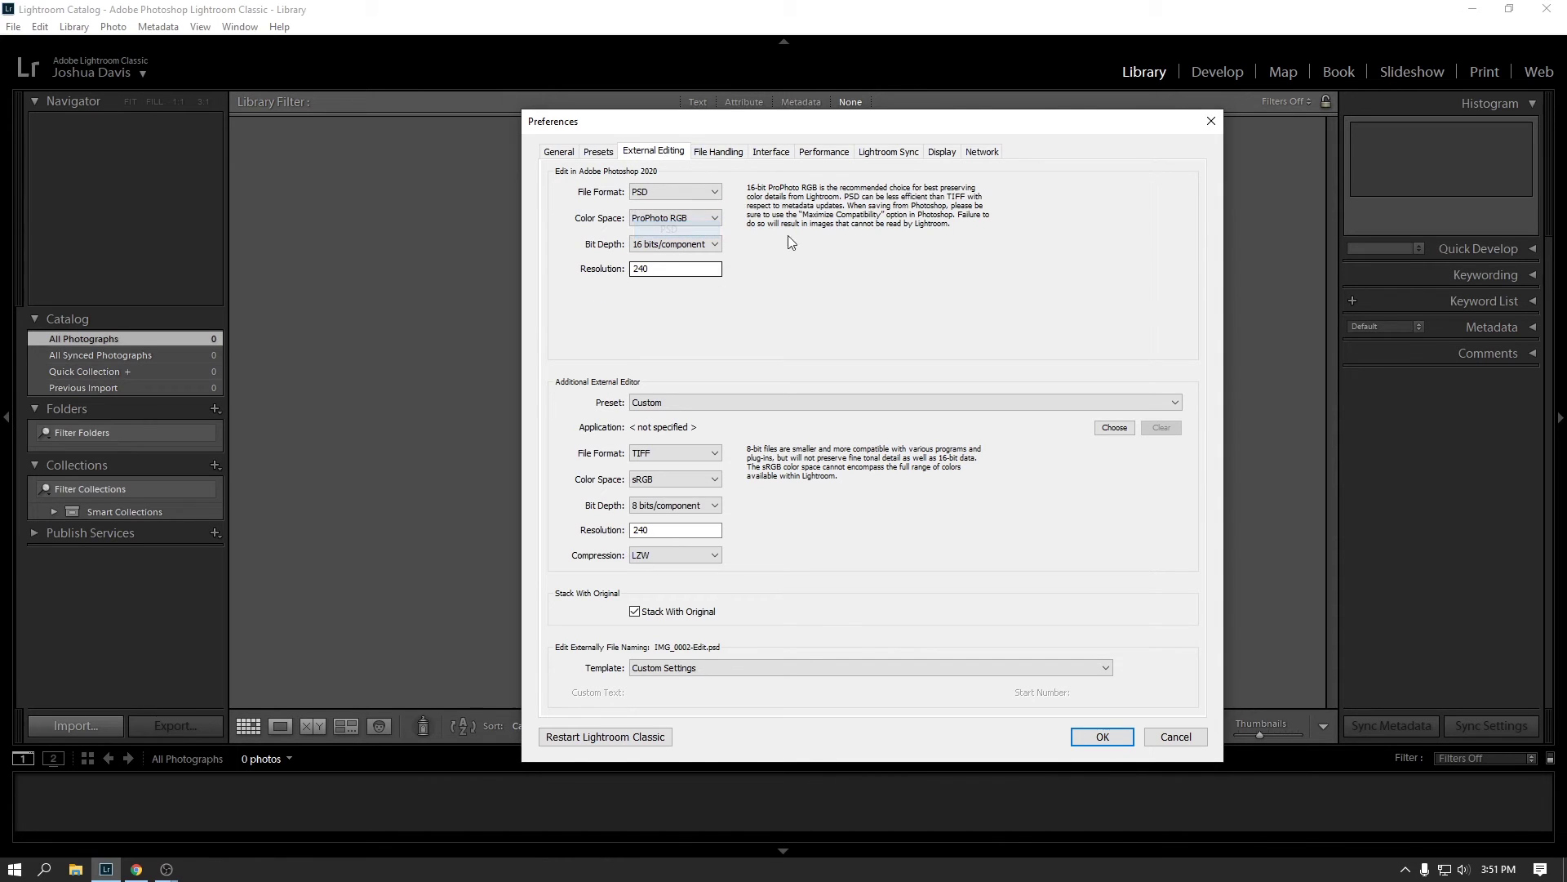
left_click(680, 193)
- Look through the File Handling and Interface preferences, ending on the Performance tab
left_click(728, 153)
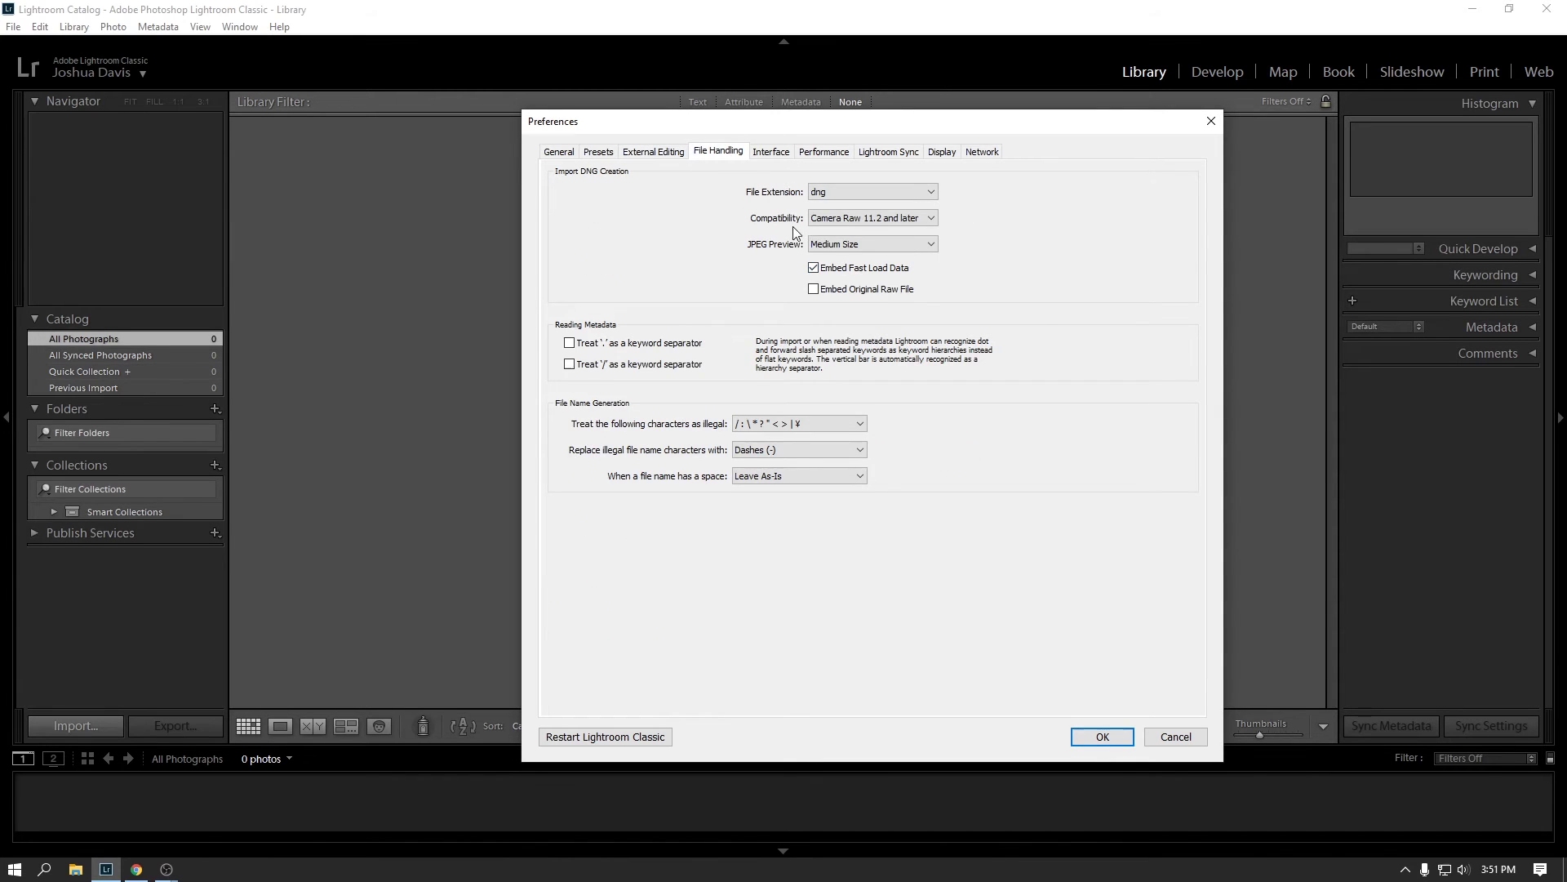
left_click(780, 152)
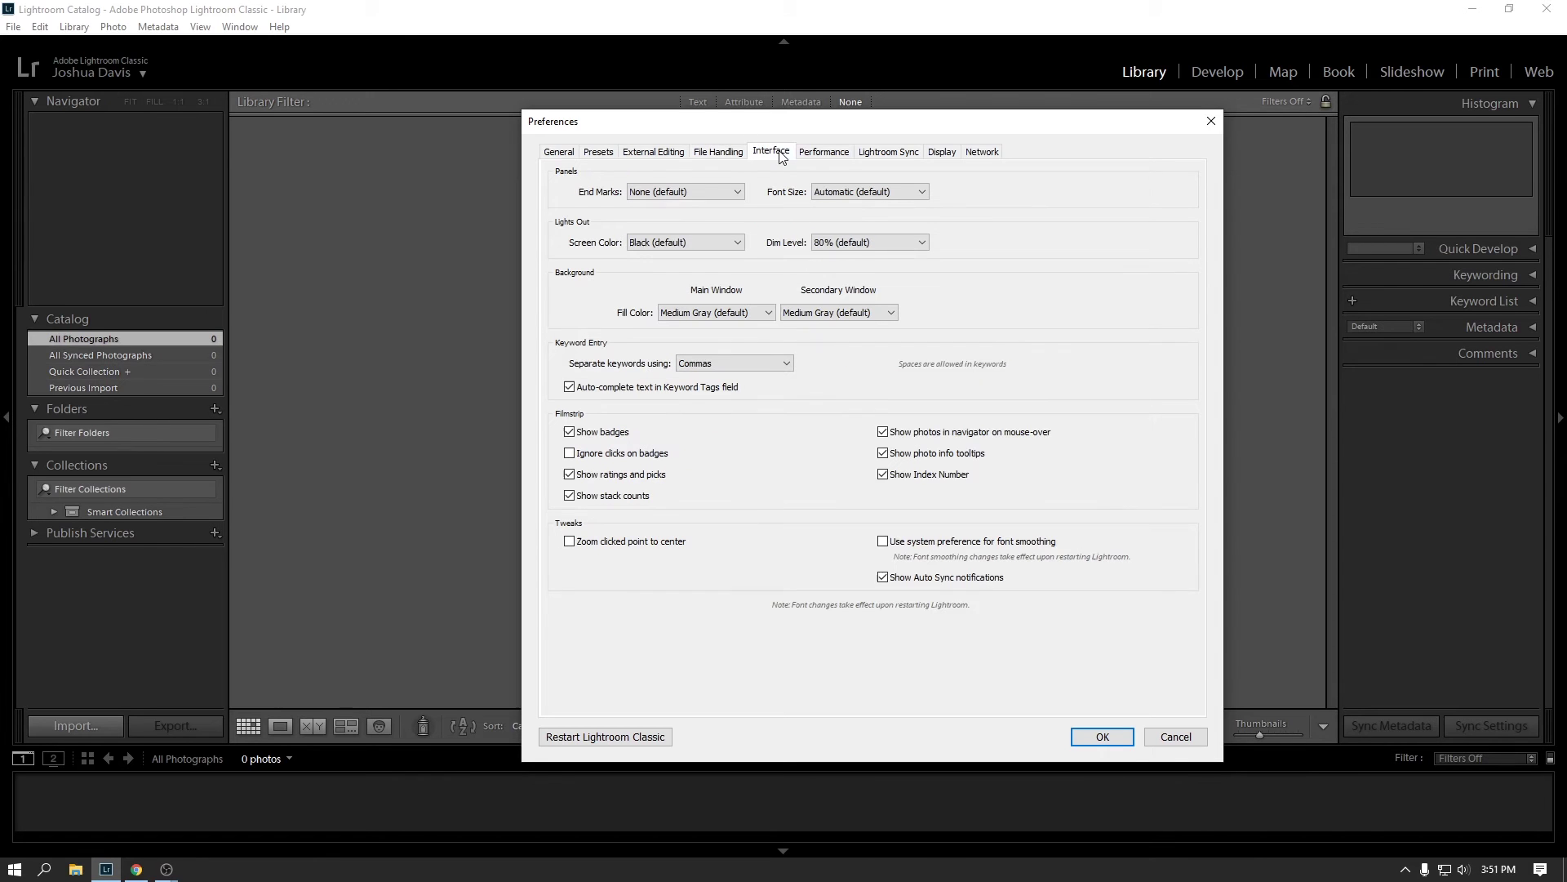
left_click(836, 157)
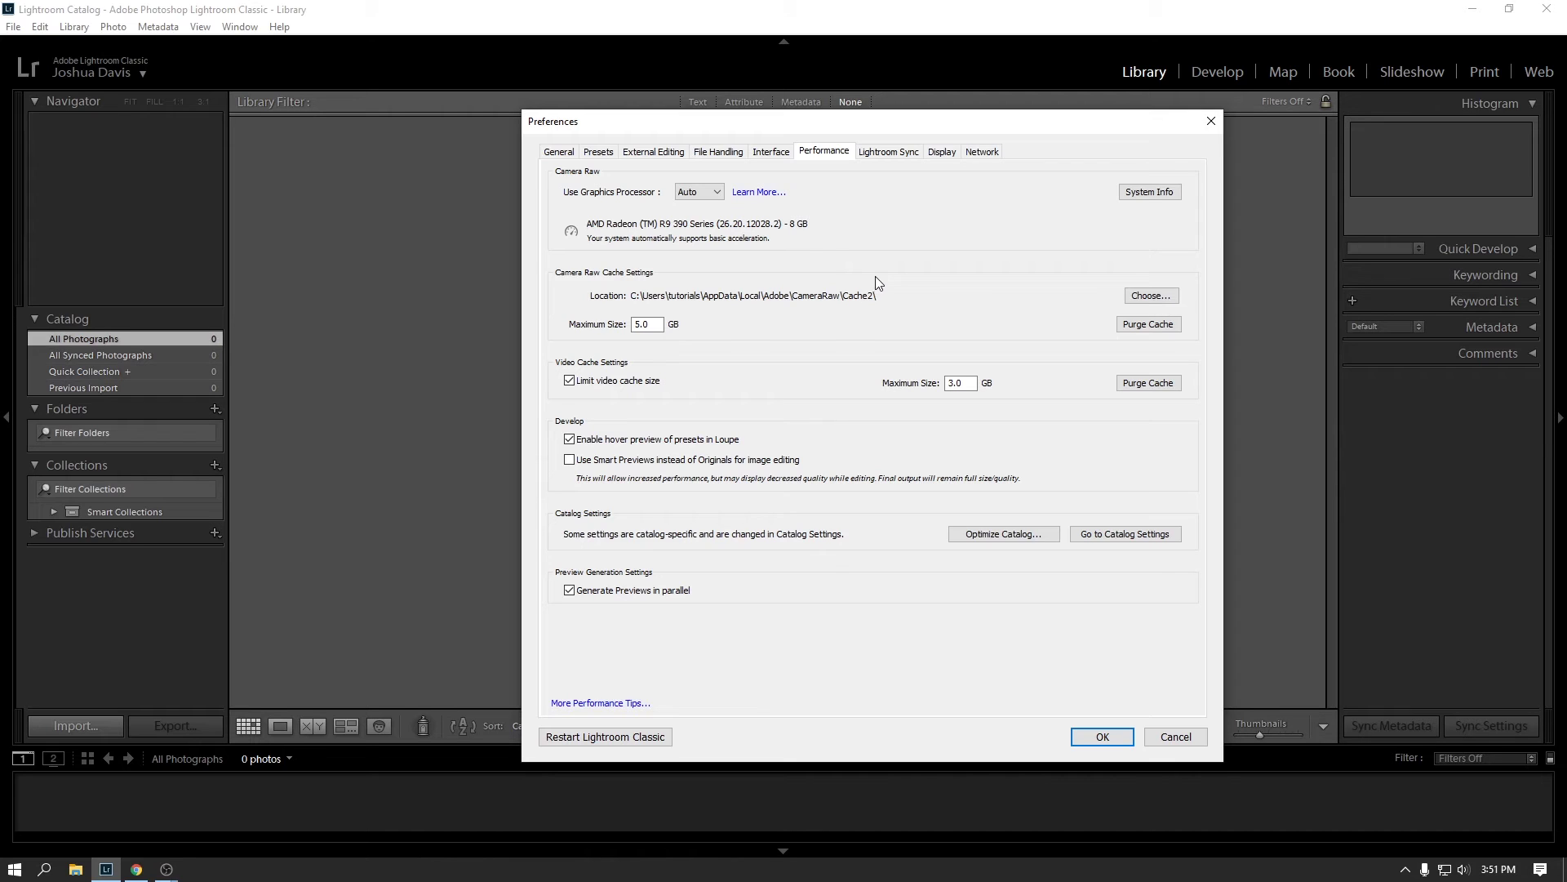
- Set Use Graphics Processor to Custom and tick 'Use GPU for image processing'
left_click(717, 194)
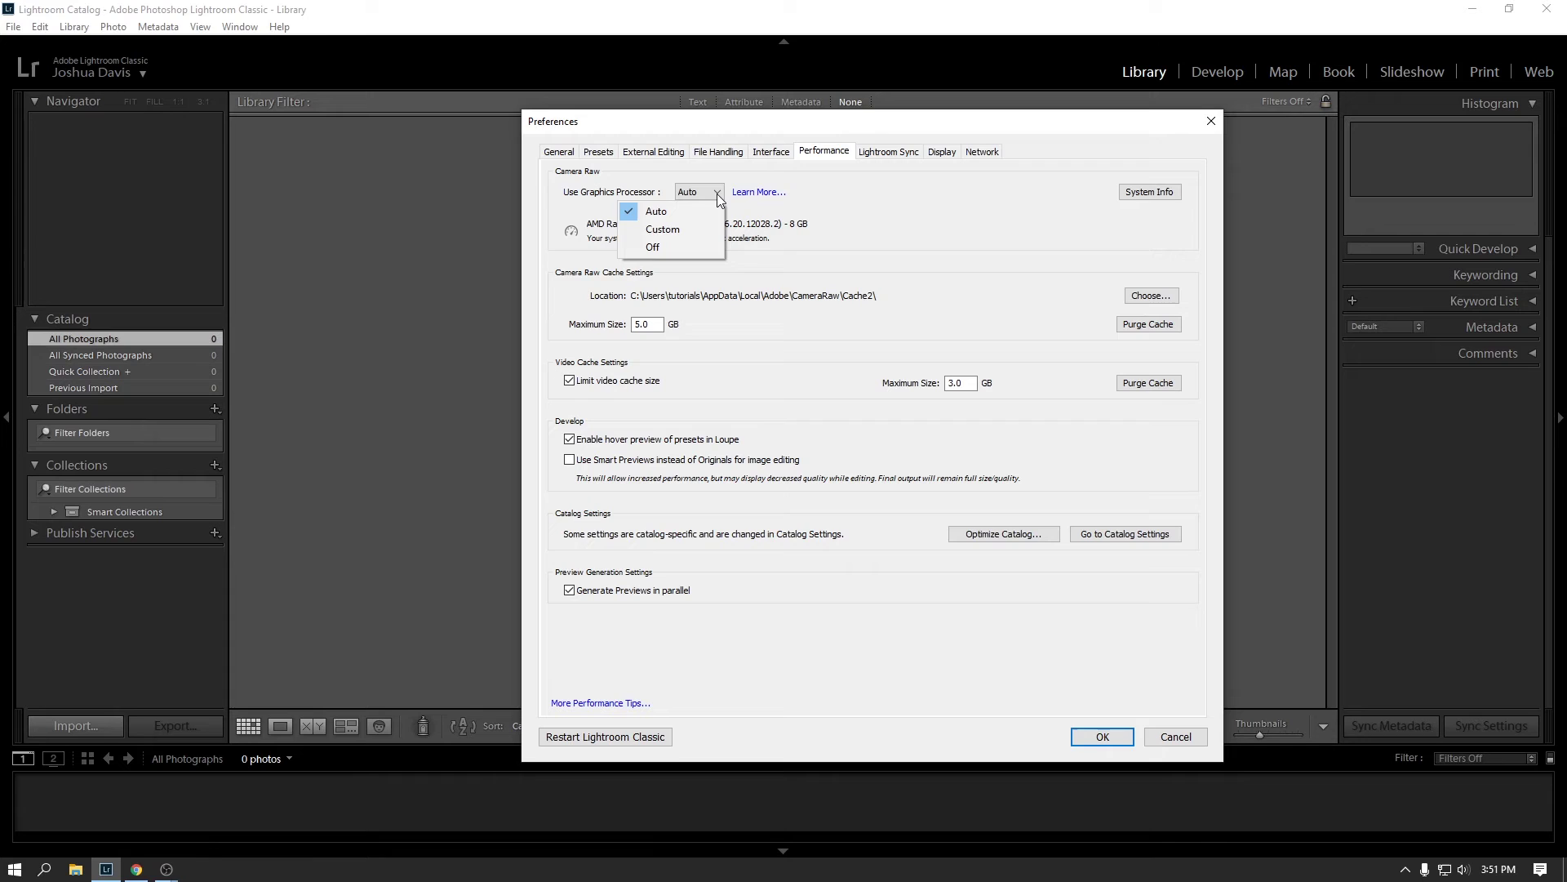
left_click(678, 229)
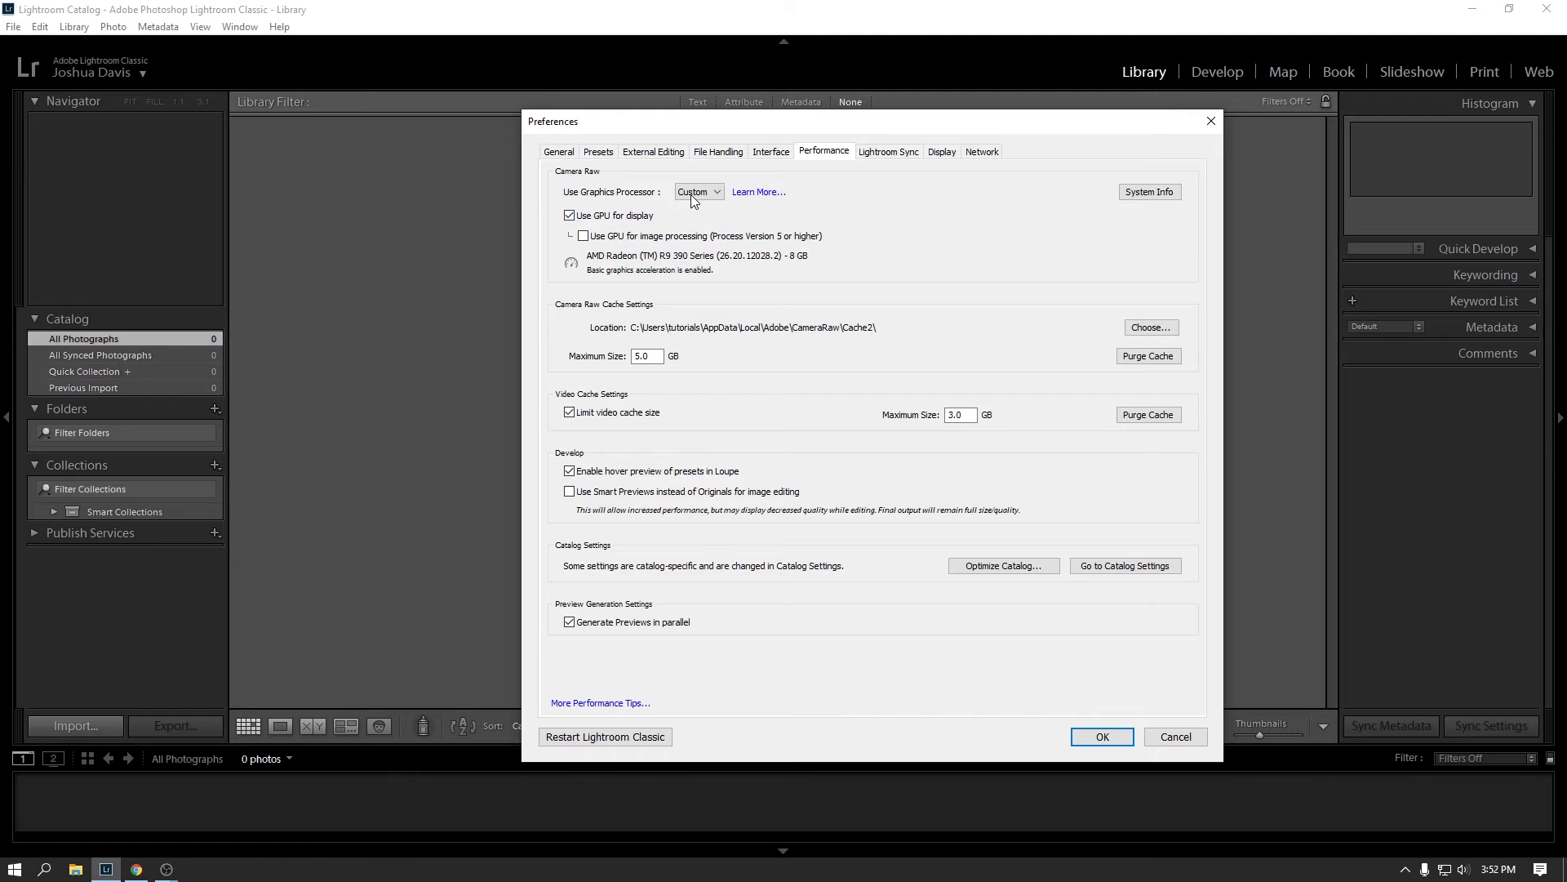
left_click(712, 192)
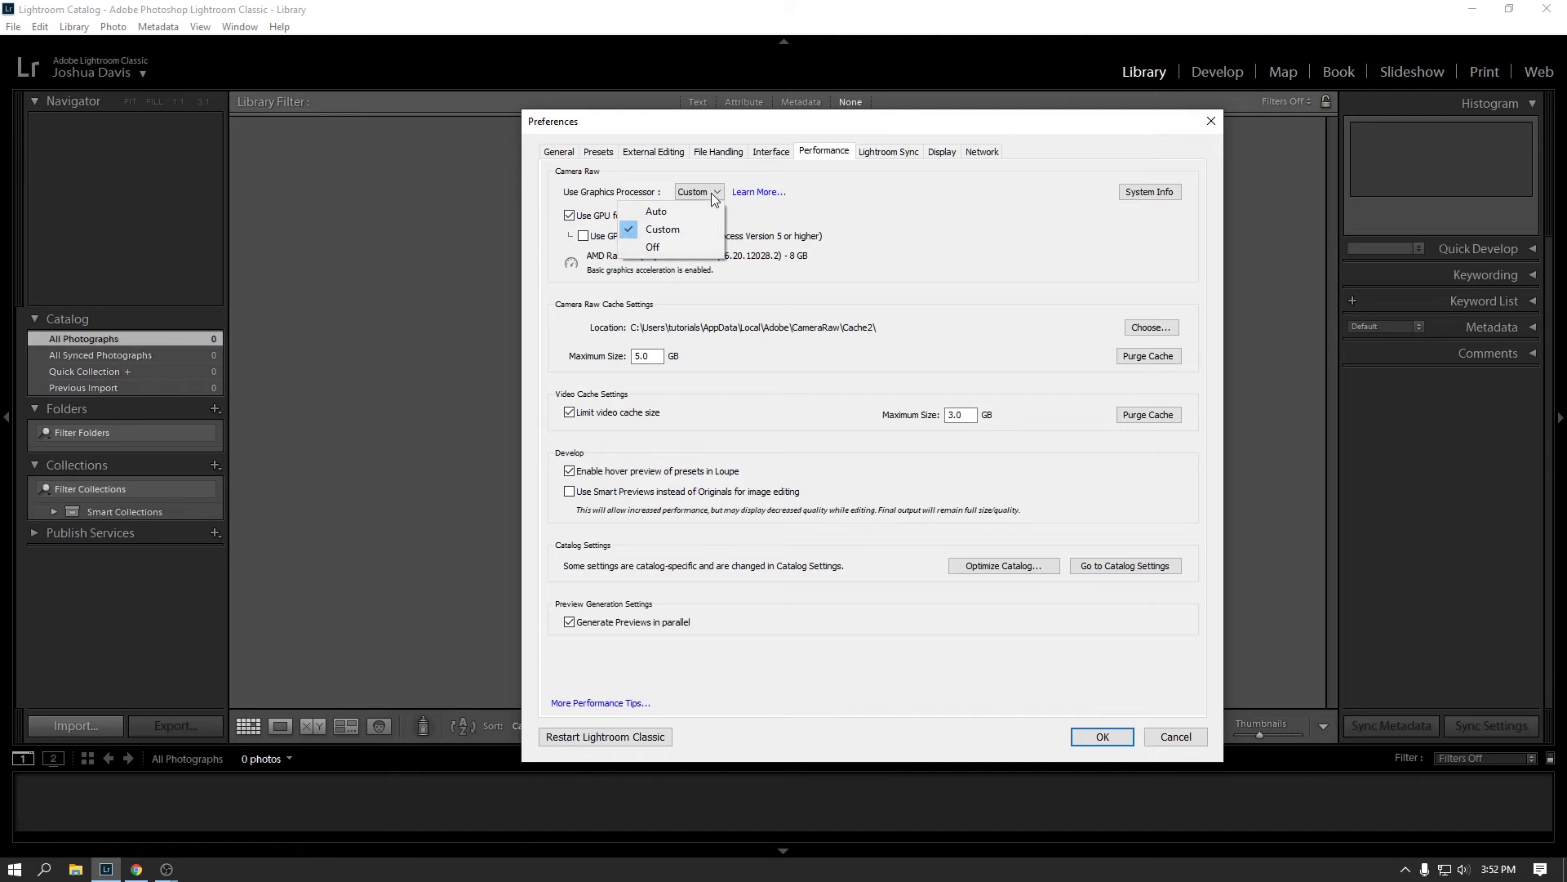
left_click(681, 230)
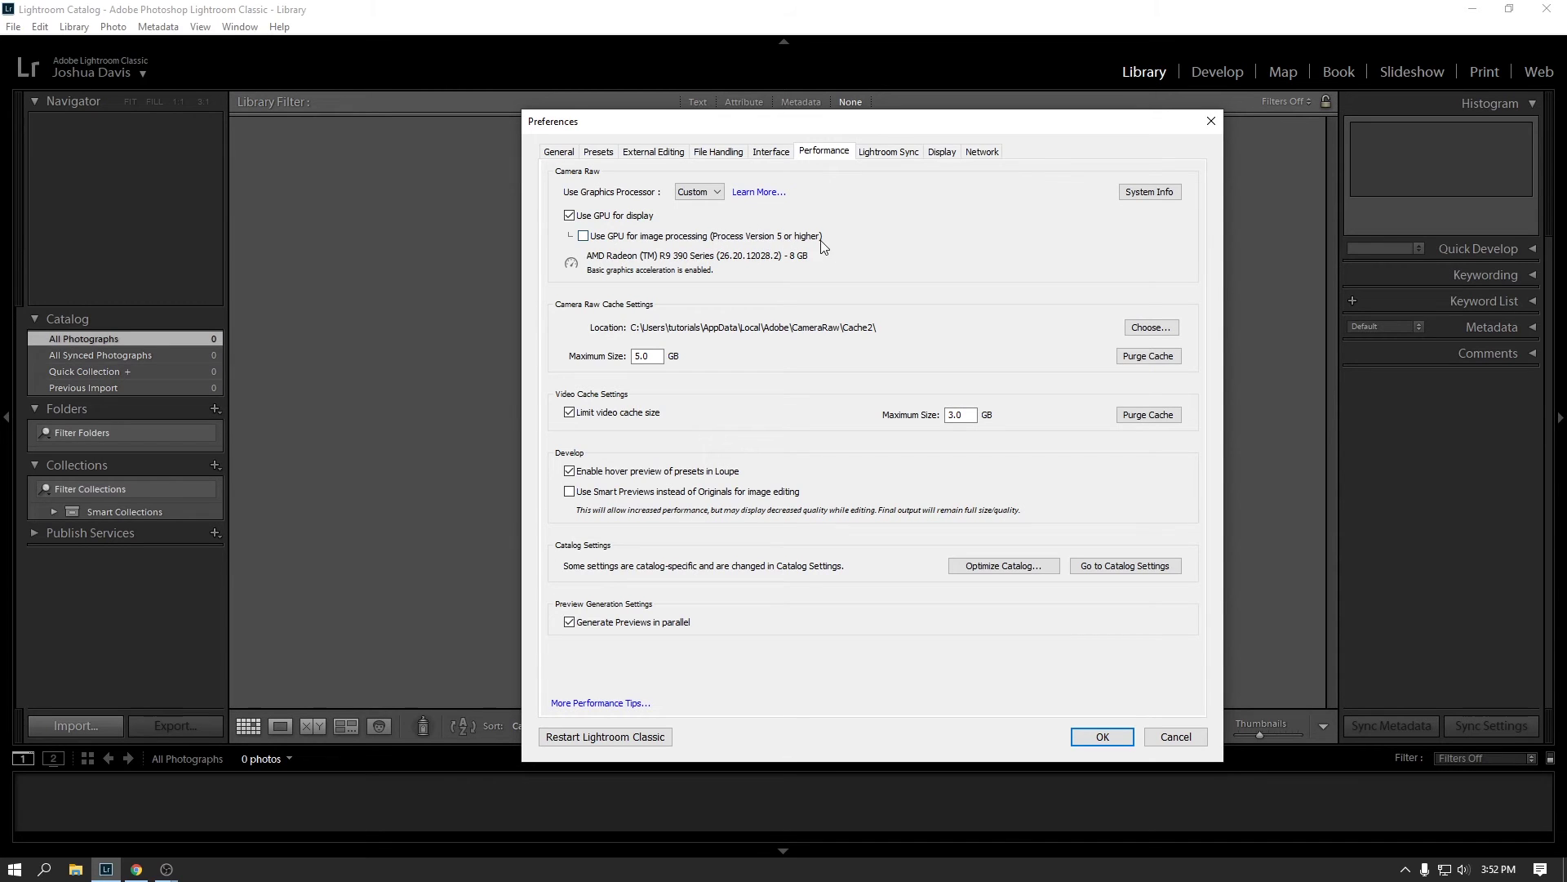
left_click(584, 237)
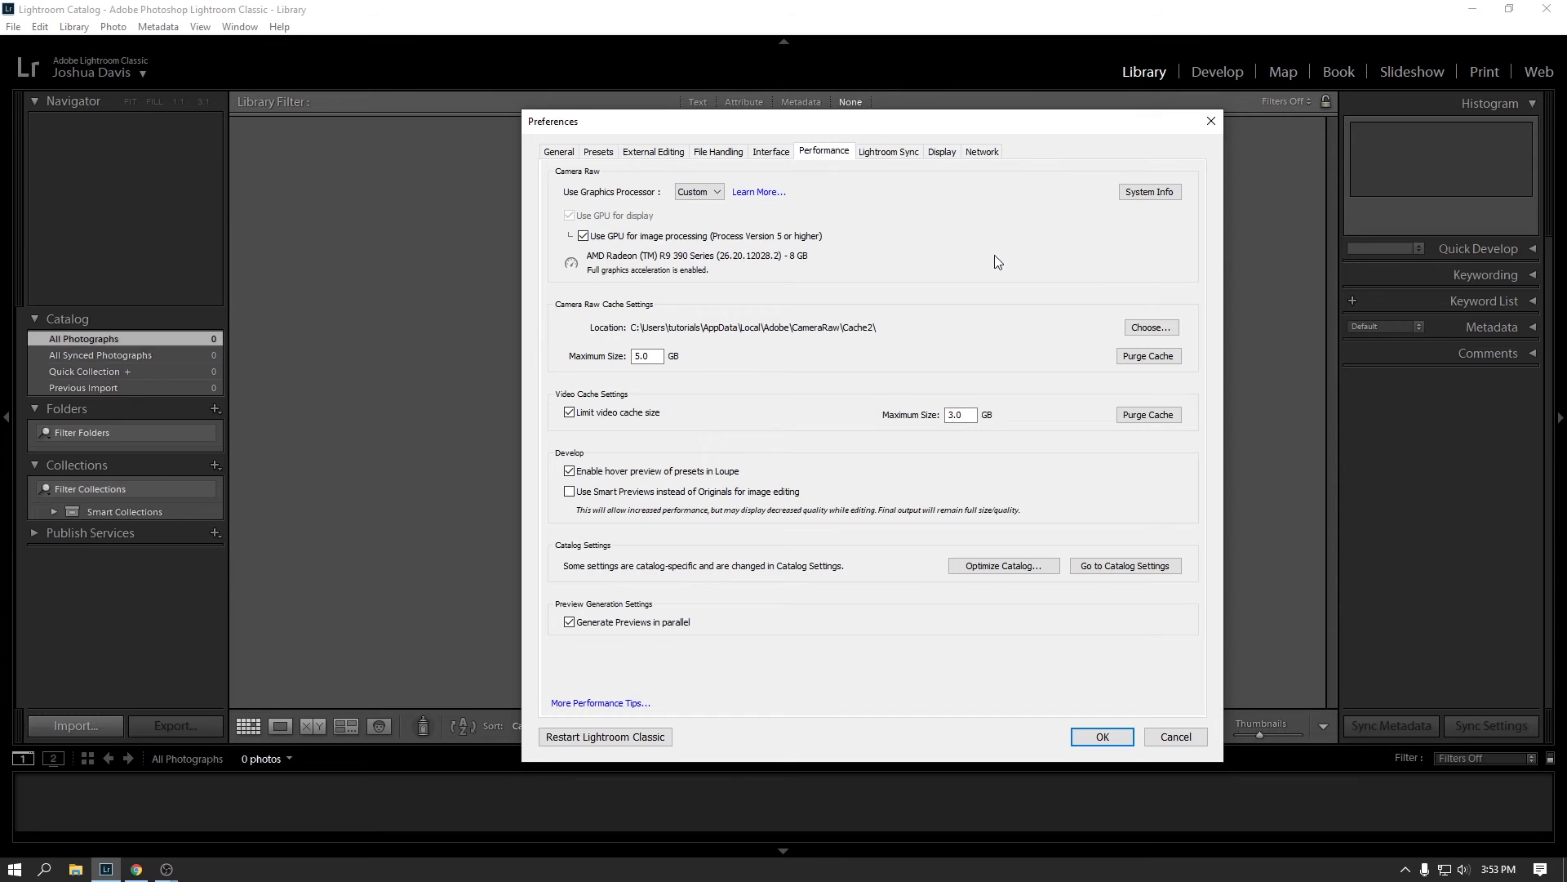
- Reposition the Preferences dialog and confirm the changes with OK, returning to the empty Library
left_click_drag(891, 119, 807, 139)
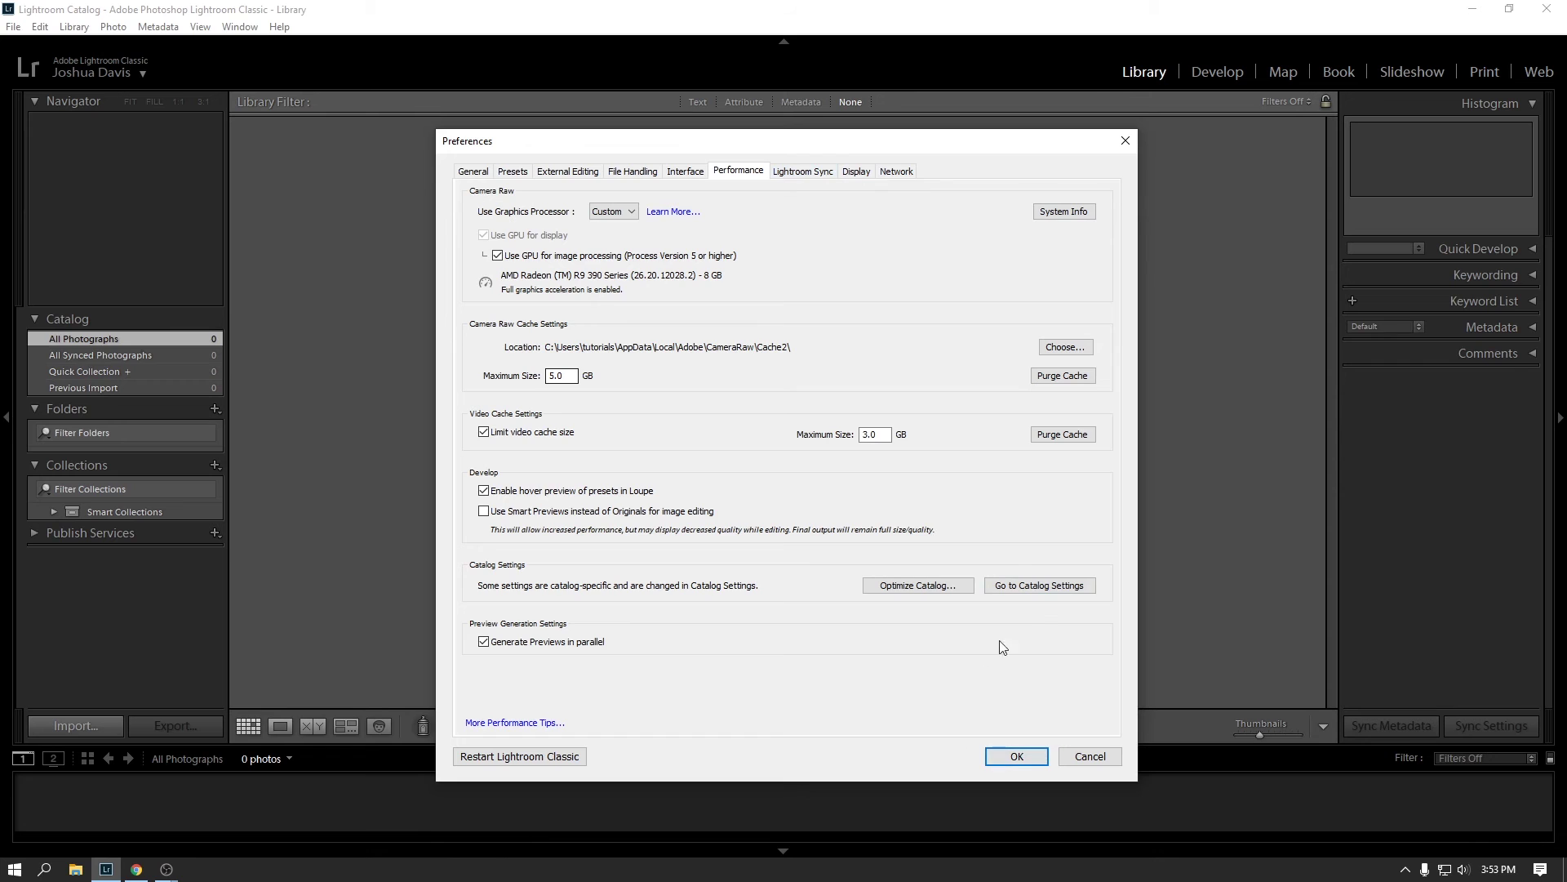
left_click(1012, 754)
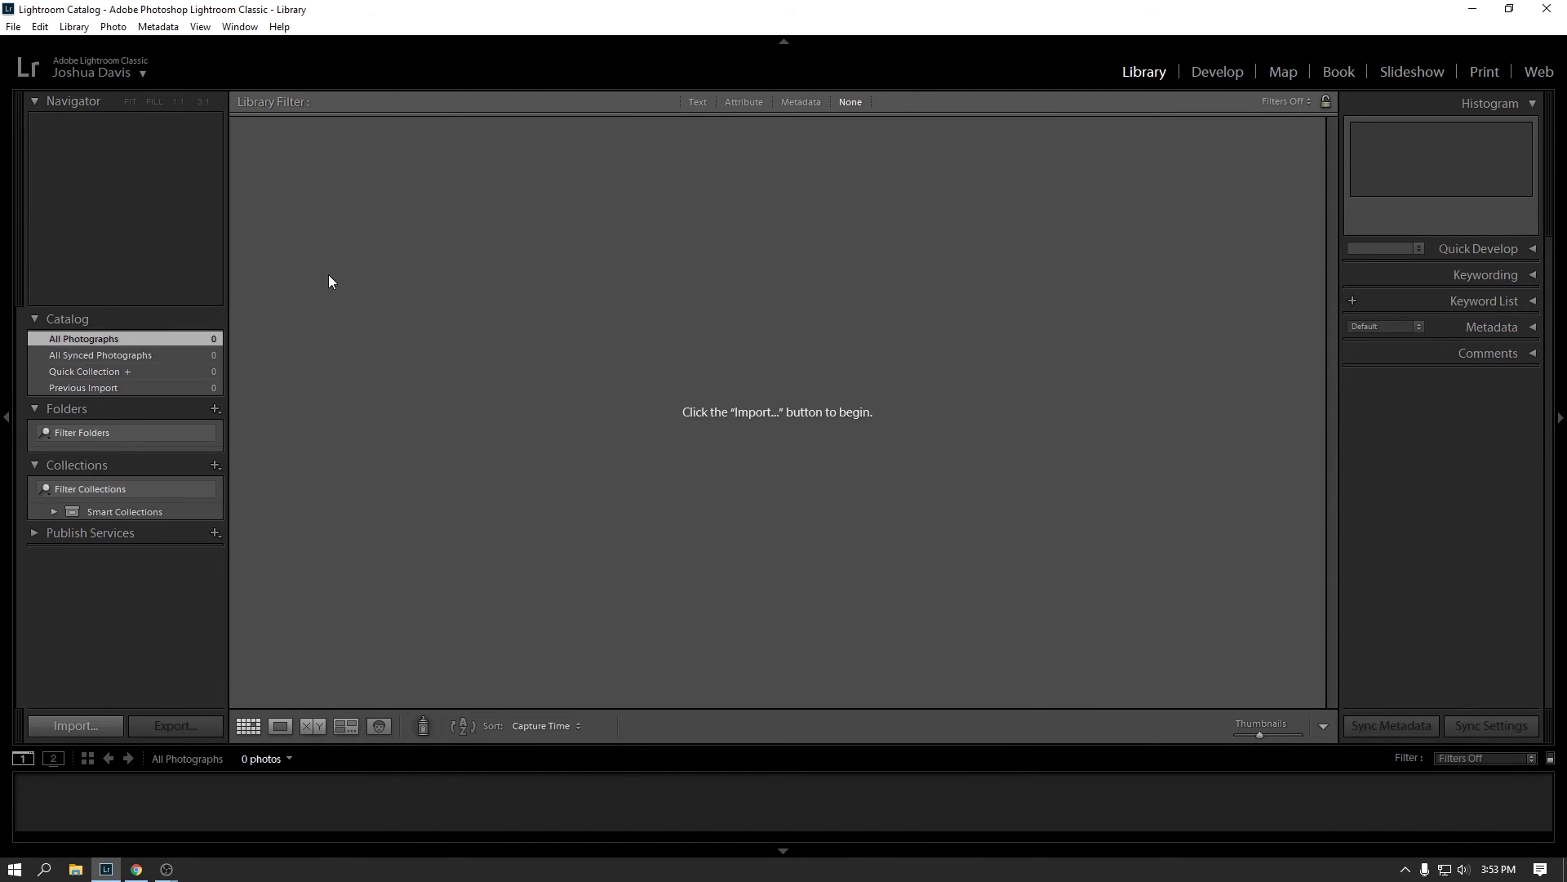
- Open Edit > Catalog Settings and keep File Handling's preview quality at High
left_click(40, 26)
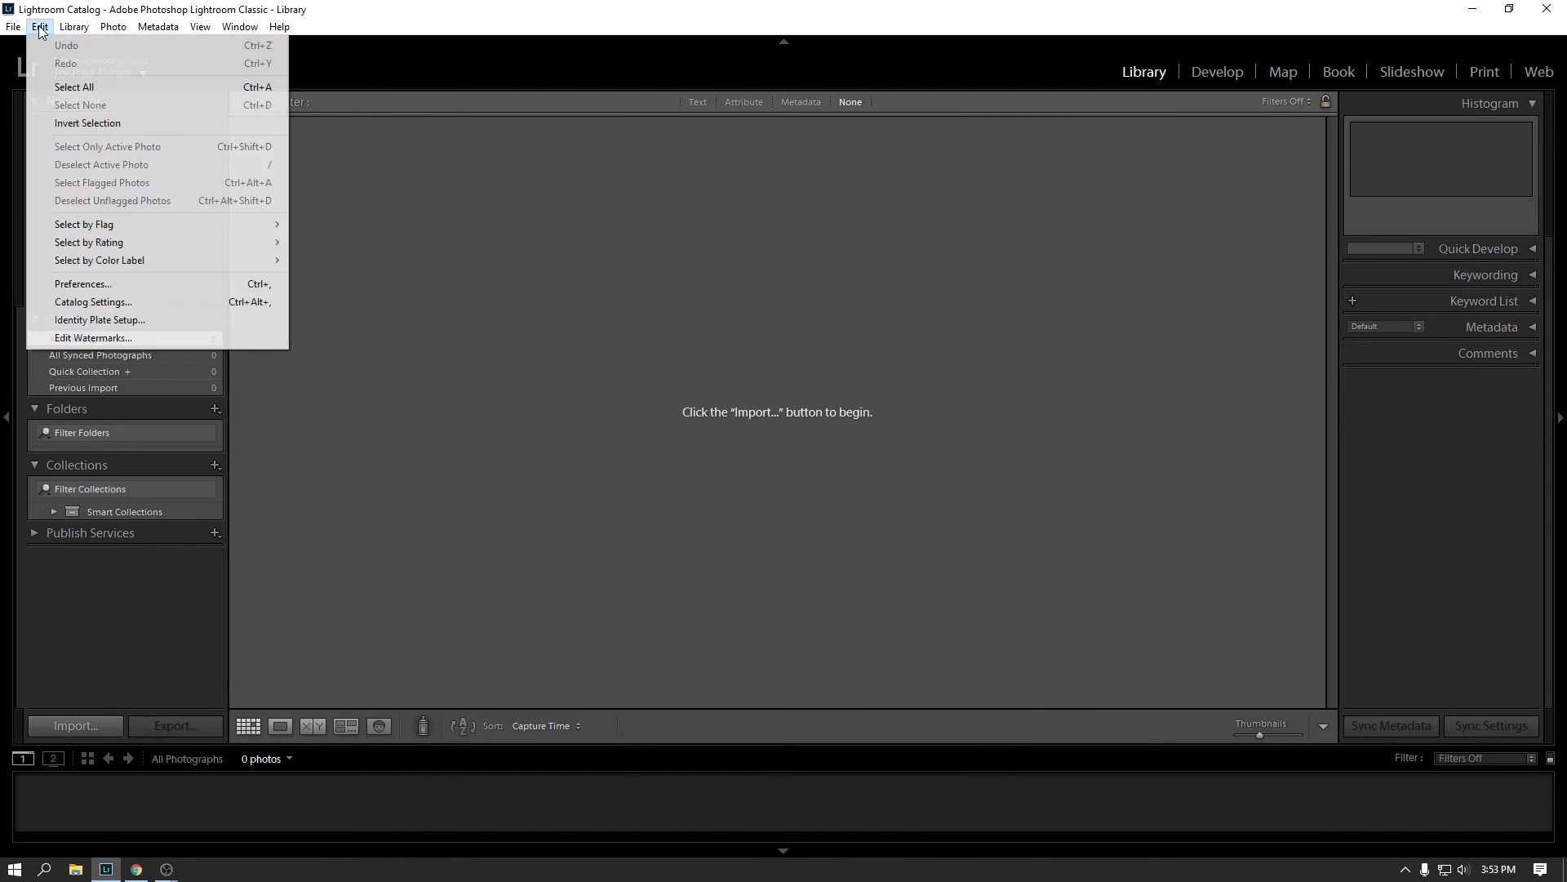
left_click(130, 304)
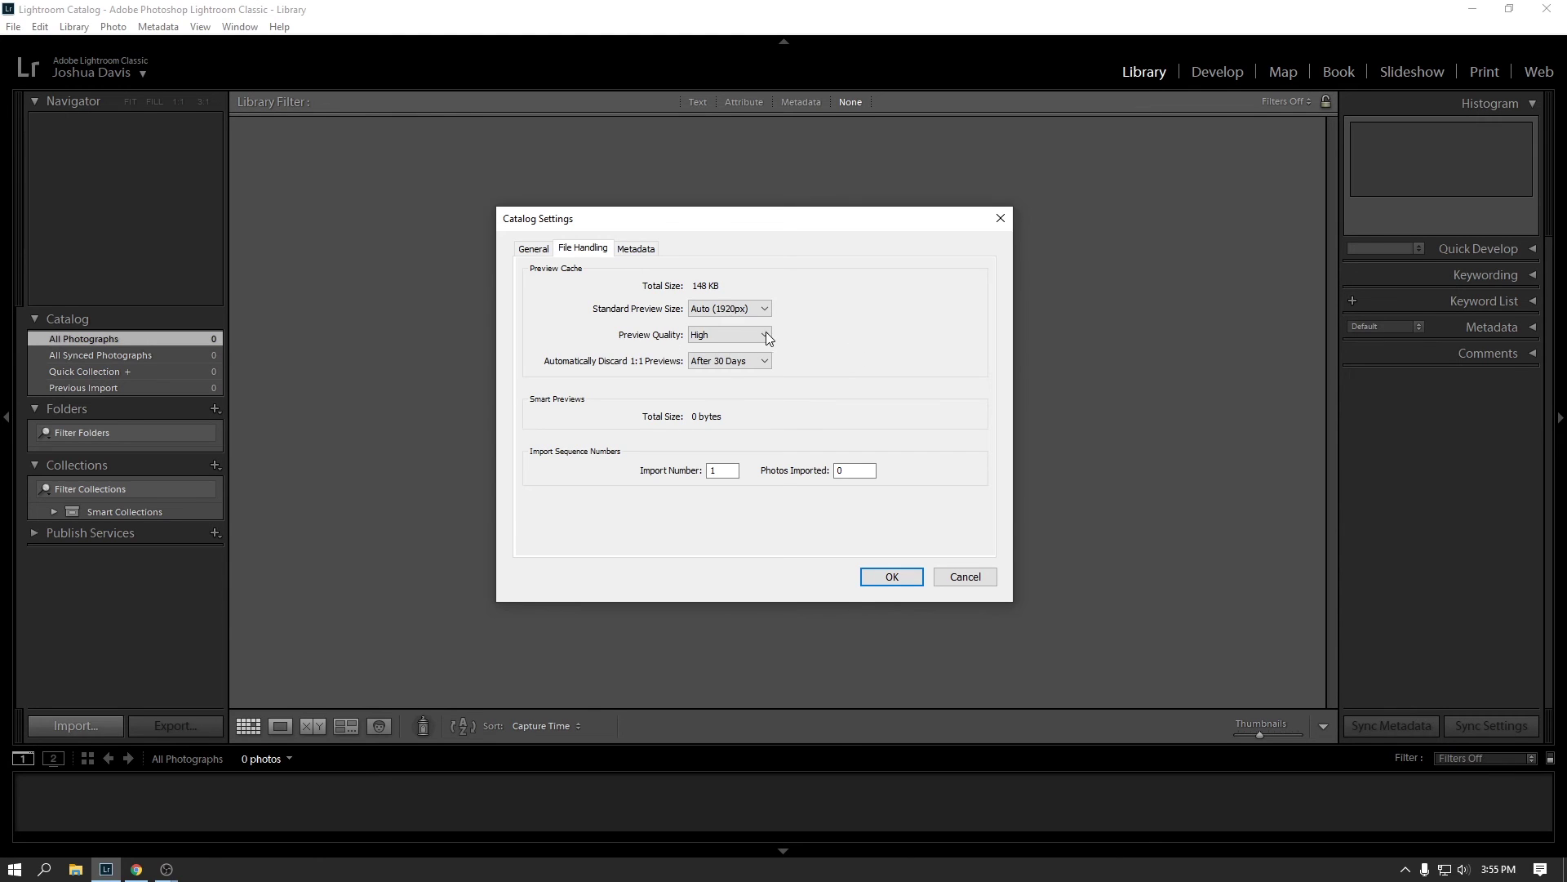
left_click(743, 332)
left_click(867, 342)
- On the General tab, keep catalog backup at 'Once a week, when exiting Lightroom'
left_click(534, 252)
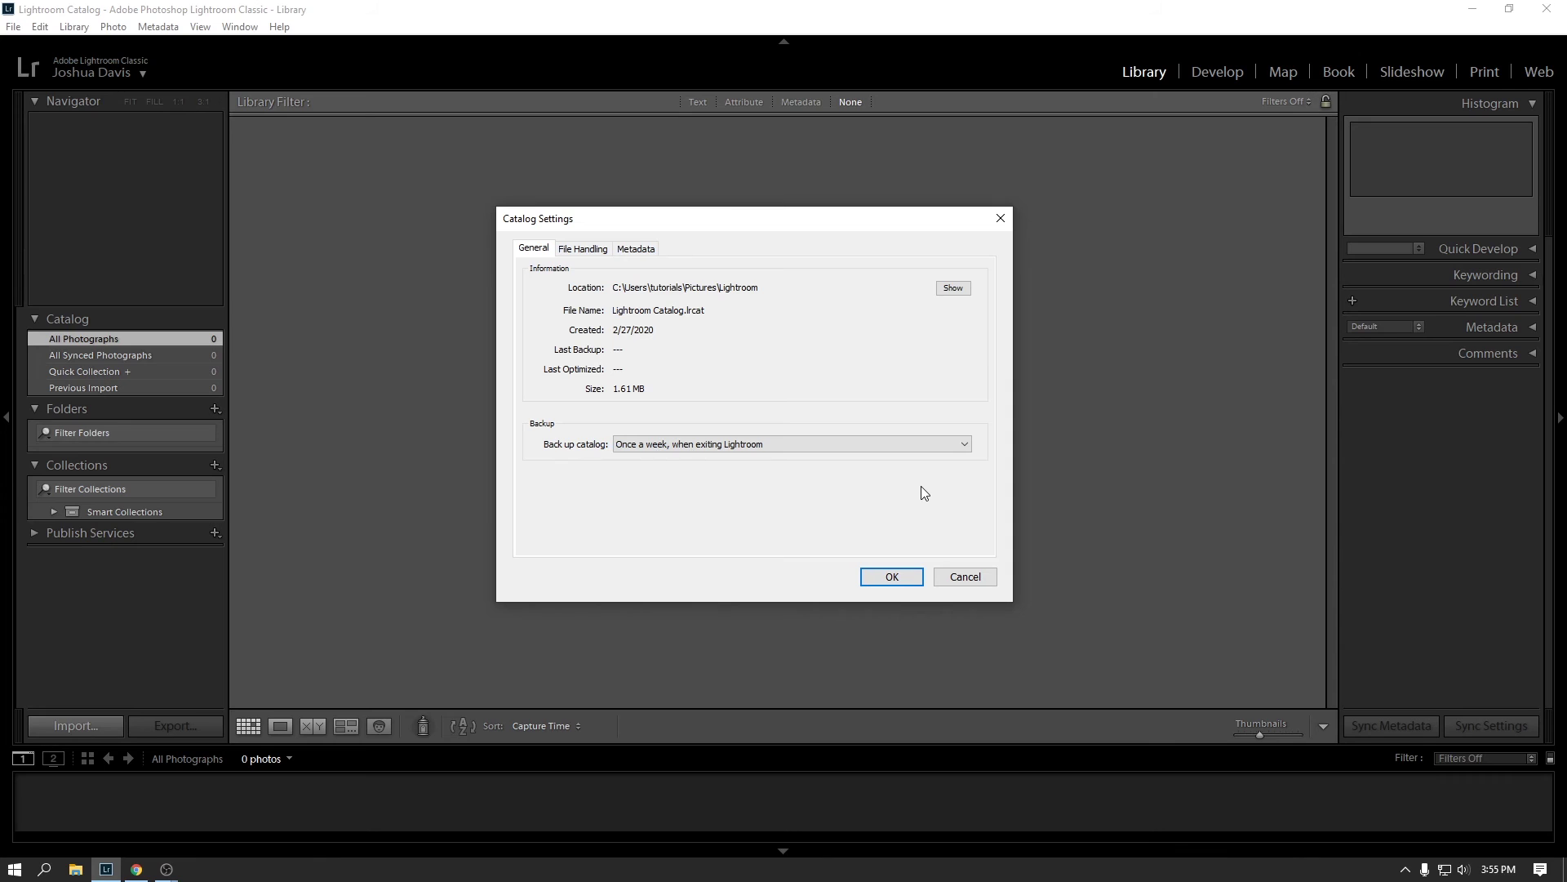
left_click(801, 446)
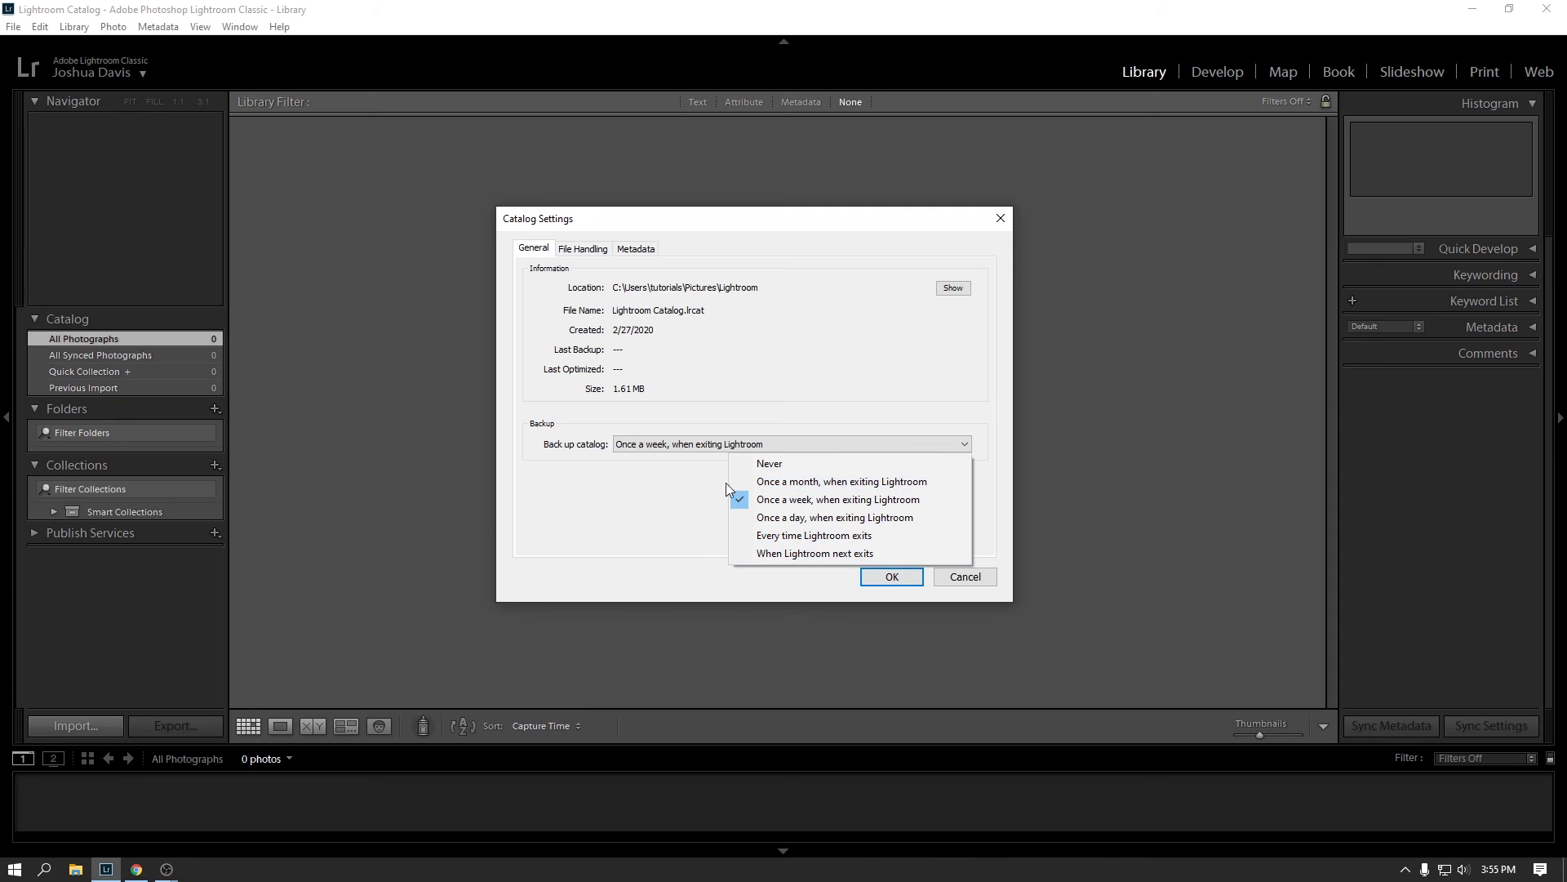
left_click(650, 494)
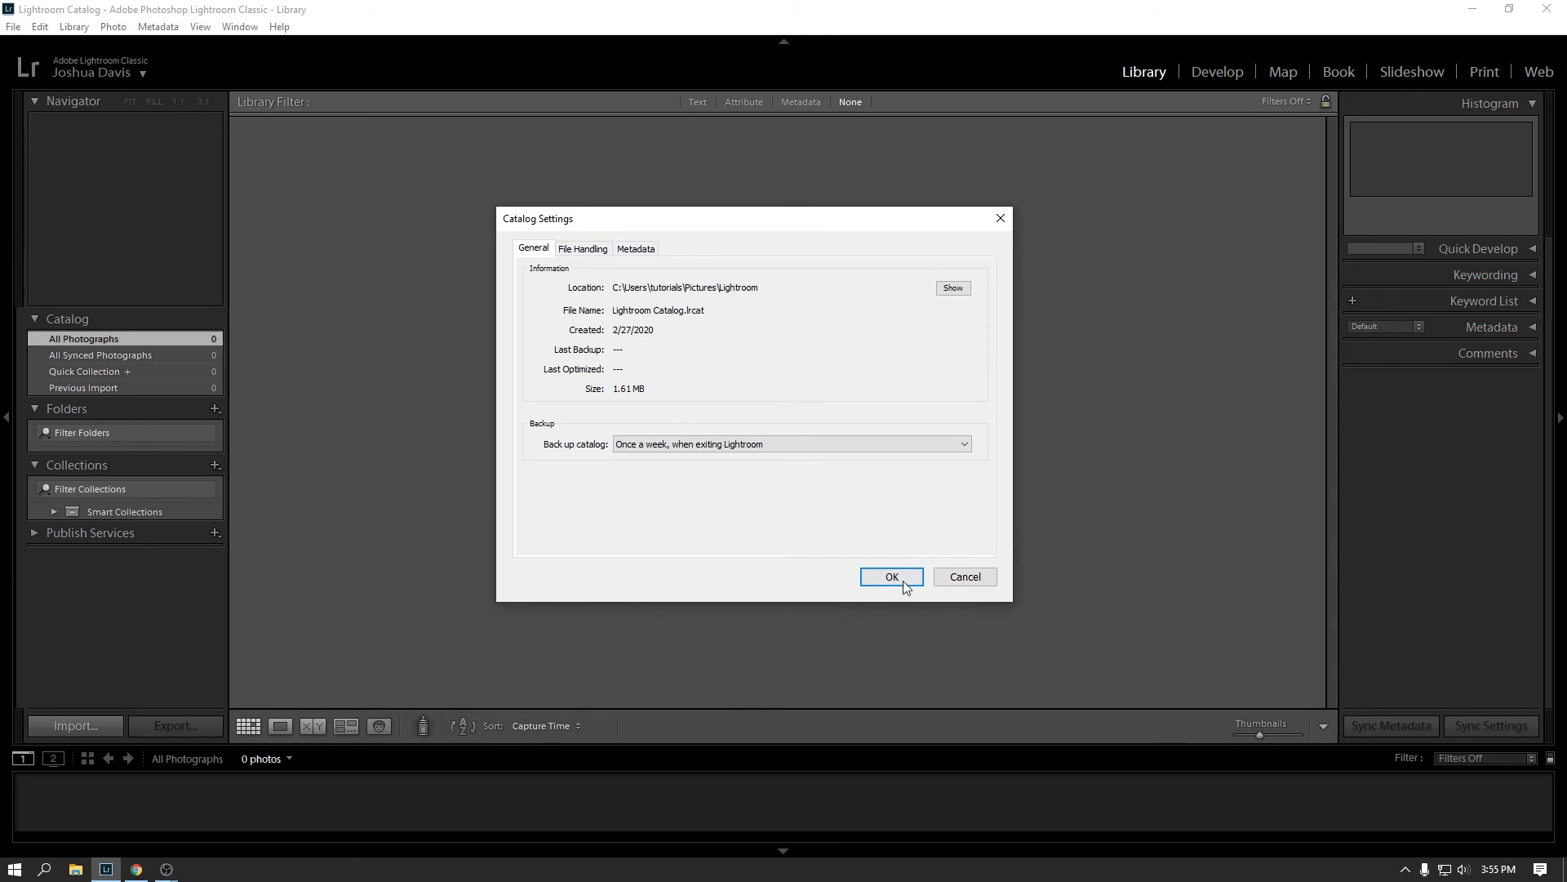
left_click(969, 577)
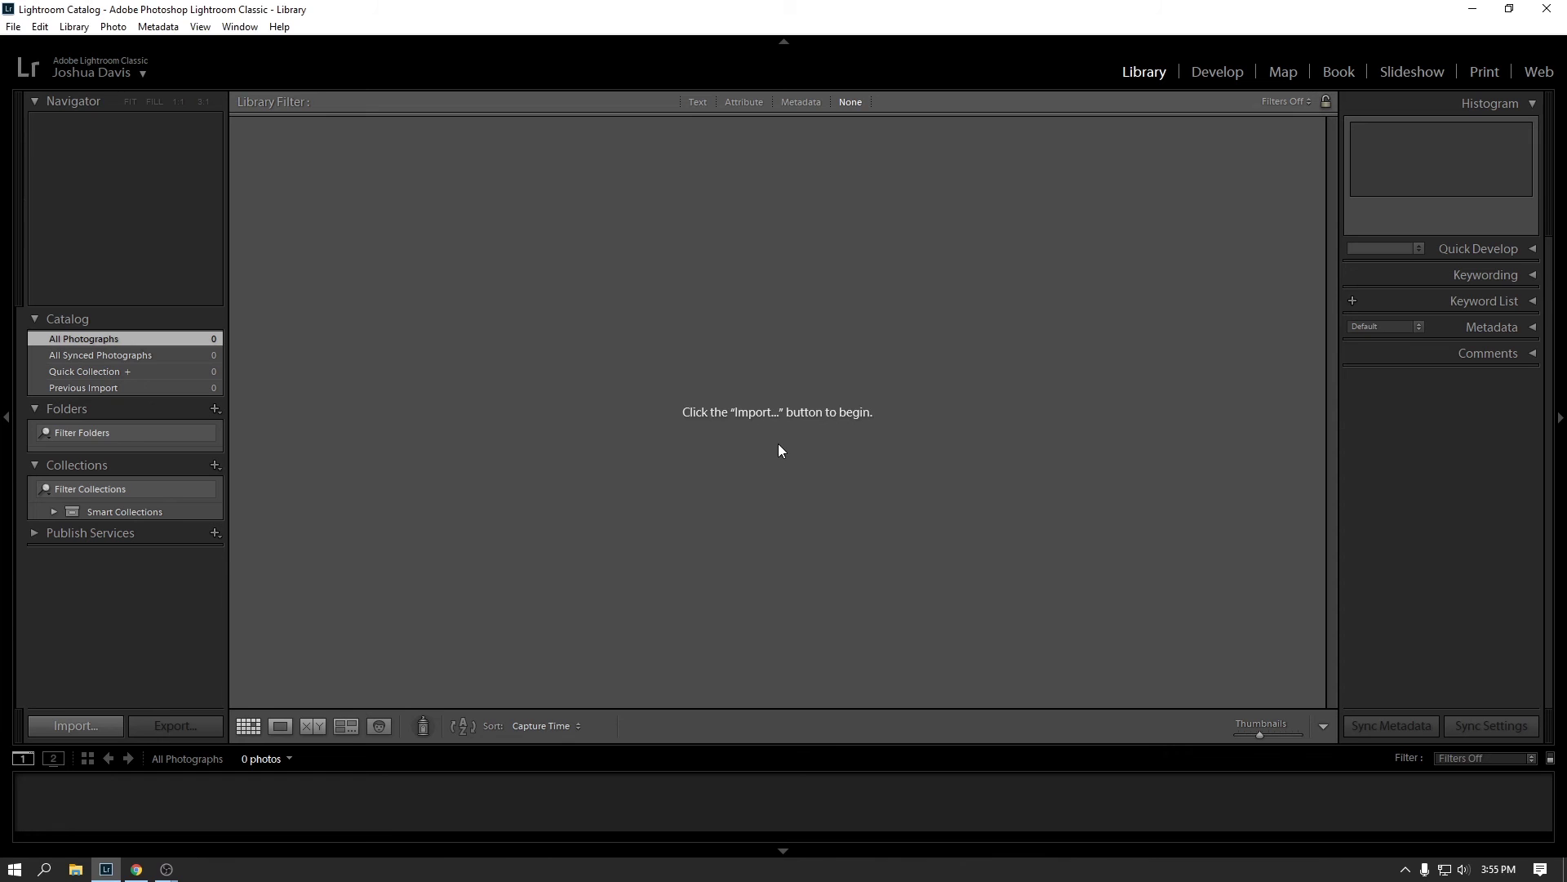
left_click(166, 869)
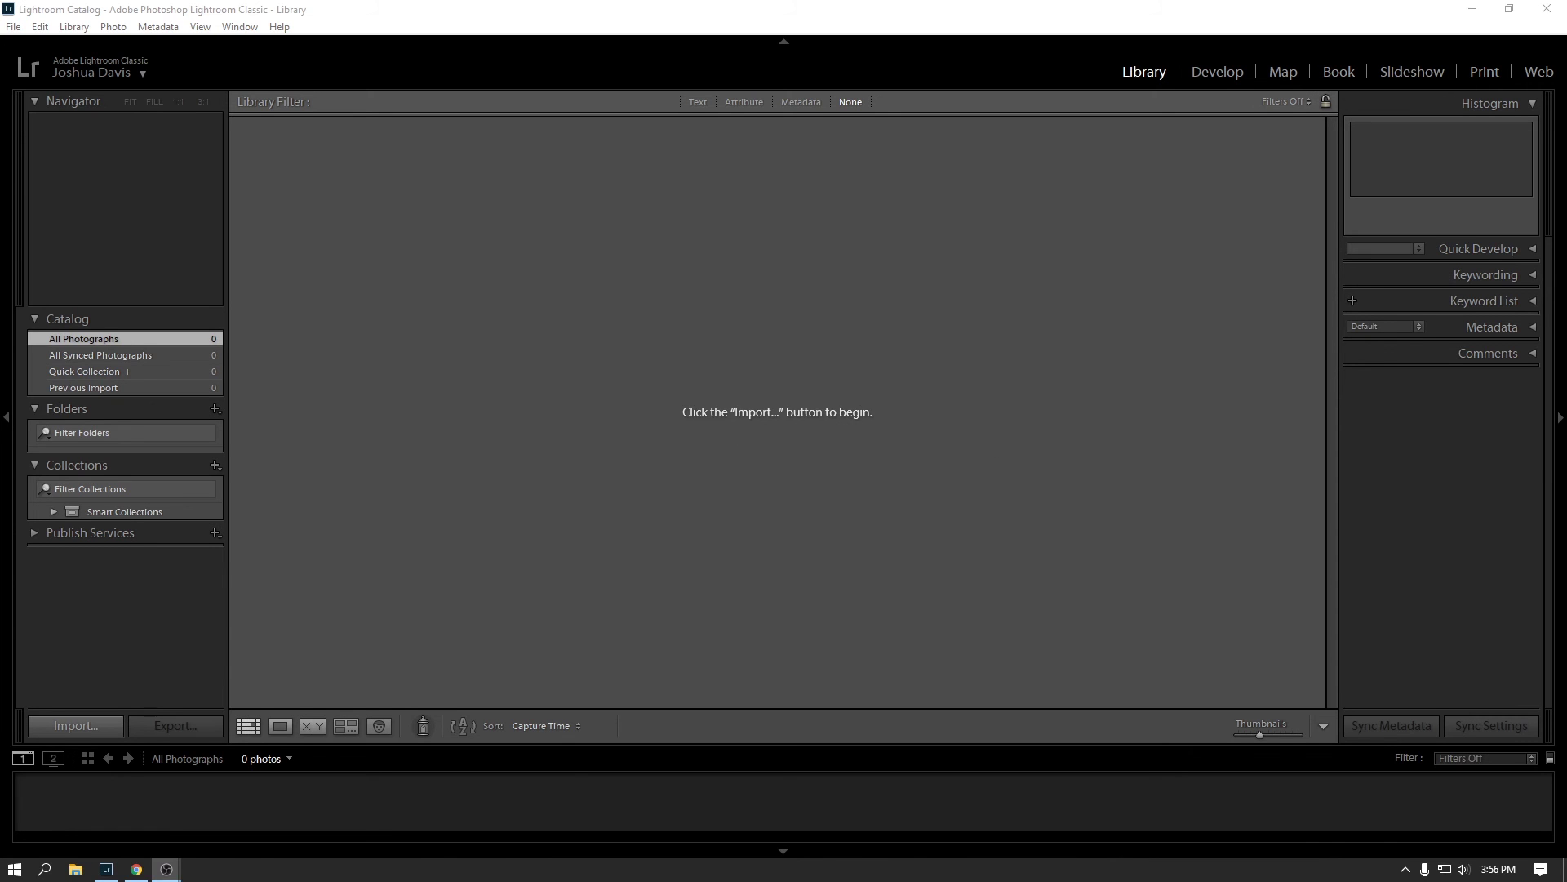